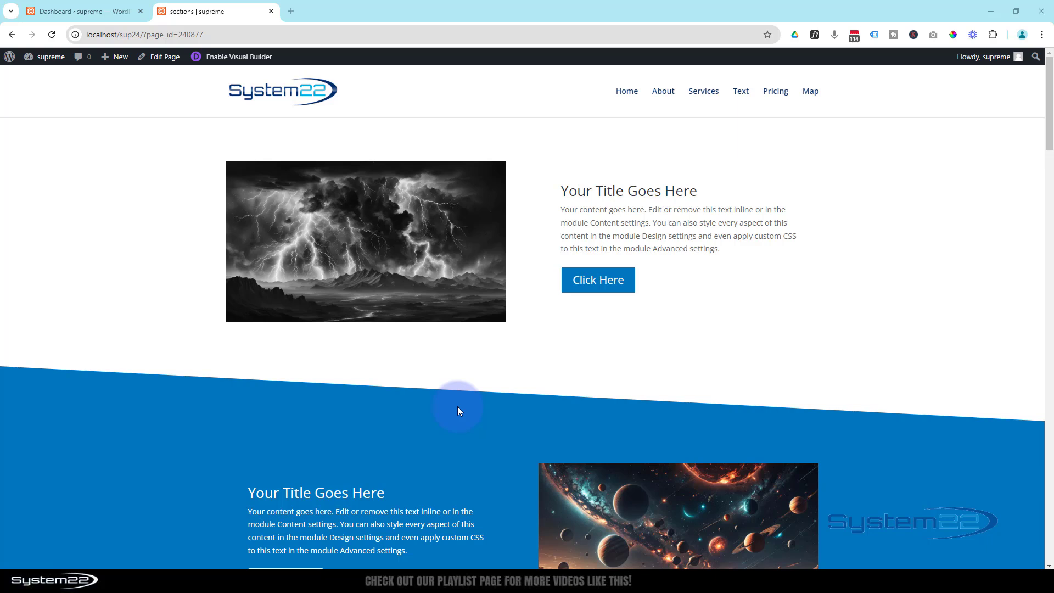
Reload the sections page to preview its sale countdown popup, and close the popup
{"action": "mouse_move", "coordinate": [94, 57]}
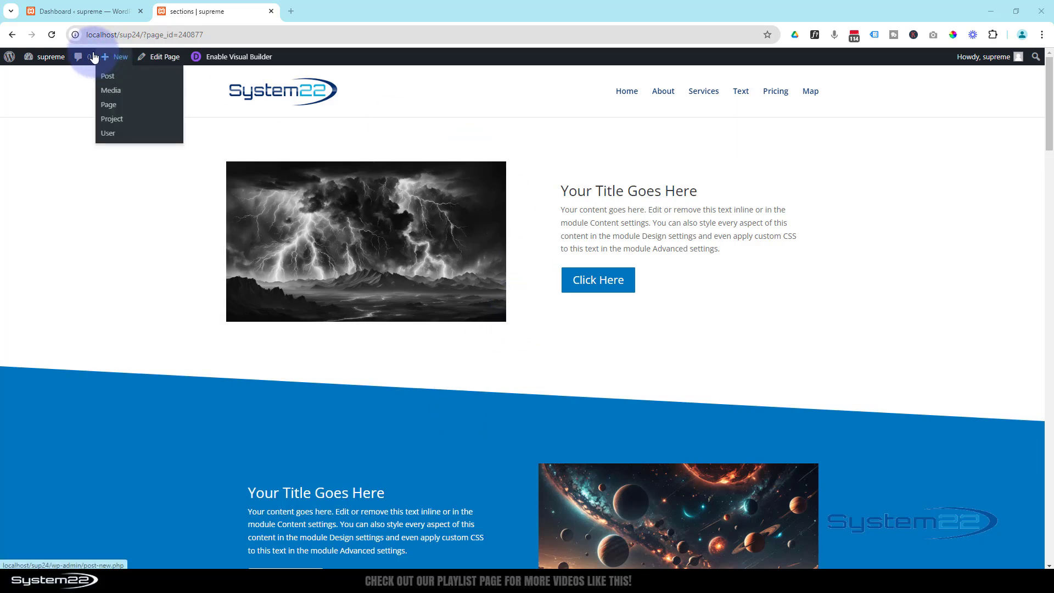
{"action": "left_click", "coordinate": [52, 34]}
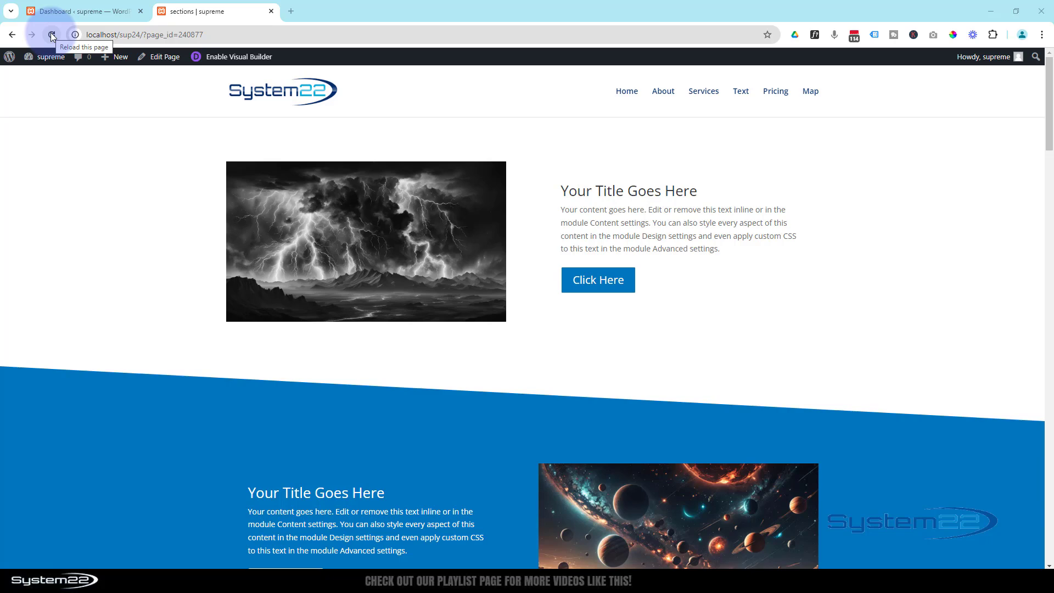
{"action": "left_click", "coordinate": [51, 34]}
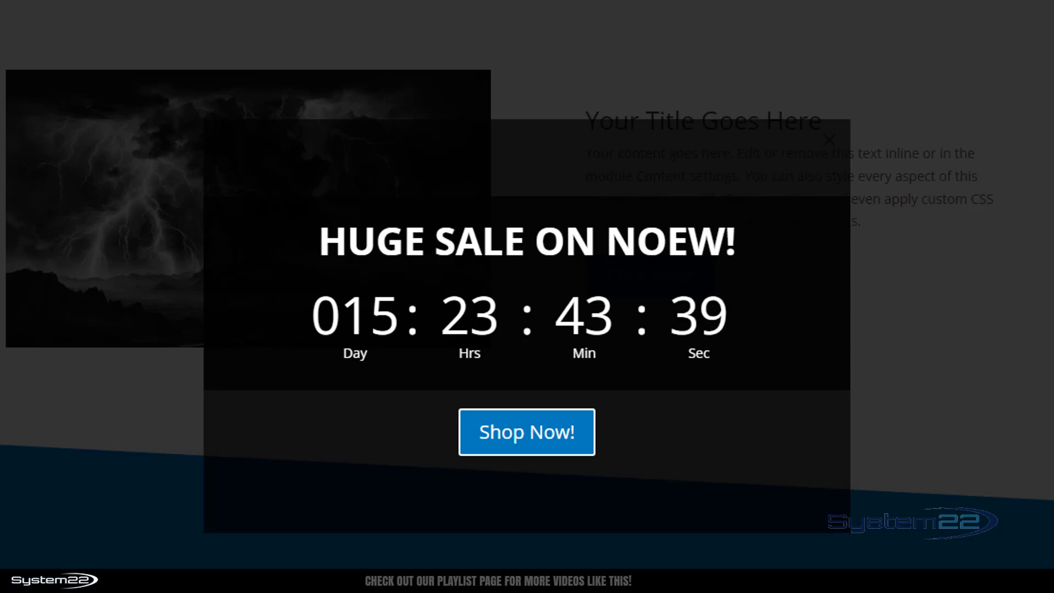
{"action": "key", "text": "Escape"}
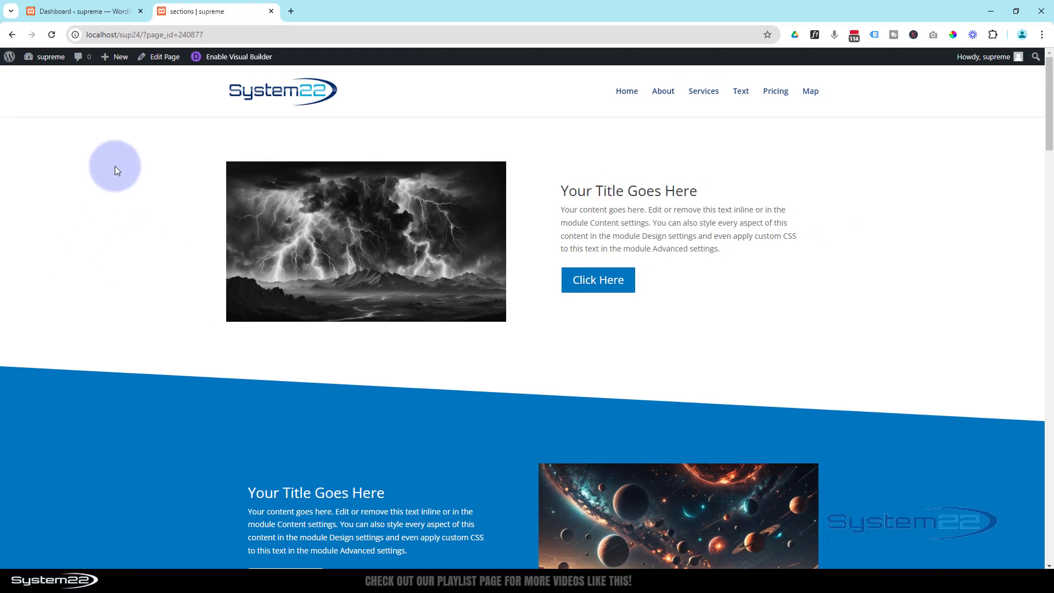
Open the page in the Visual Builder and save the Divi Supreme Pro extension settings with Divi Popup enabled
{"action": "left_click", "coordinate": [237, 61]}
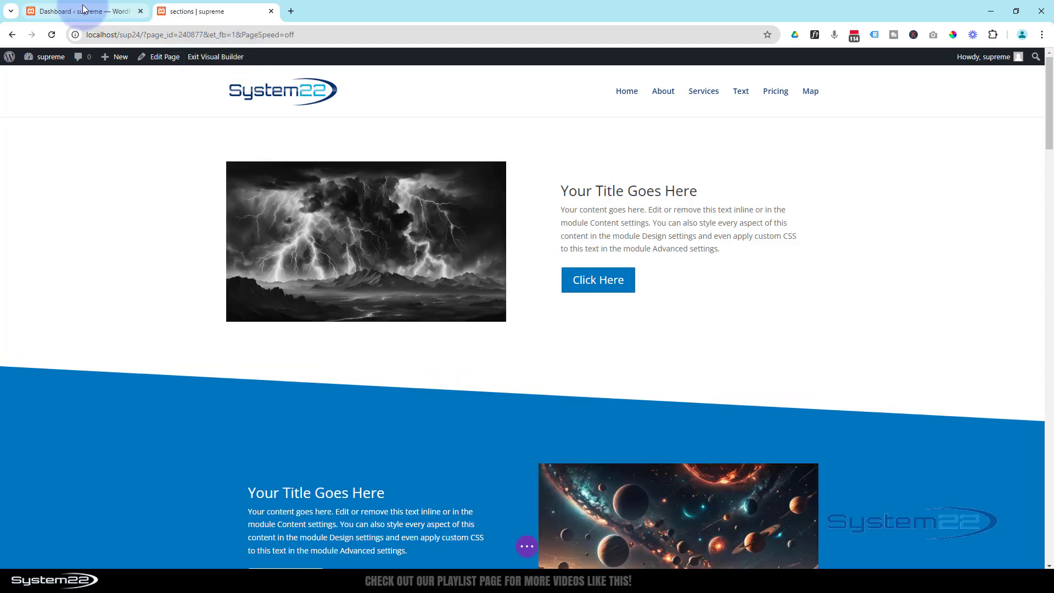
{"action": "left_click", "coordinate": [65, 12]}
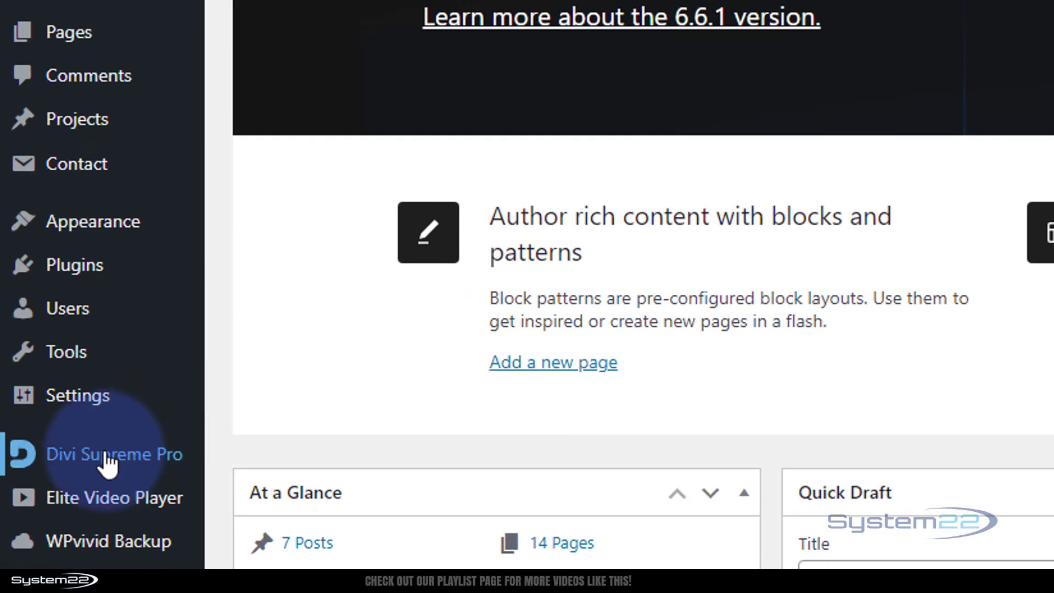
{"action": "mouse_move", "coordinate": [33, 369]}
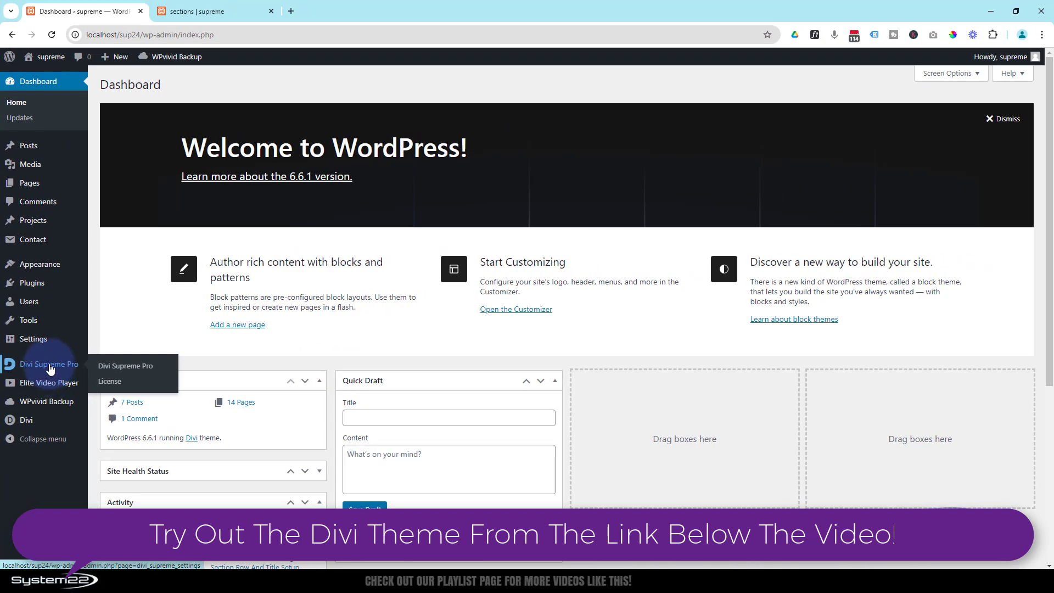
{"action": "left_click", "coordinate": [50, 366]}
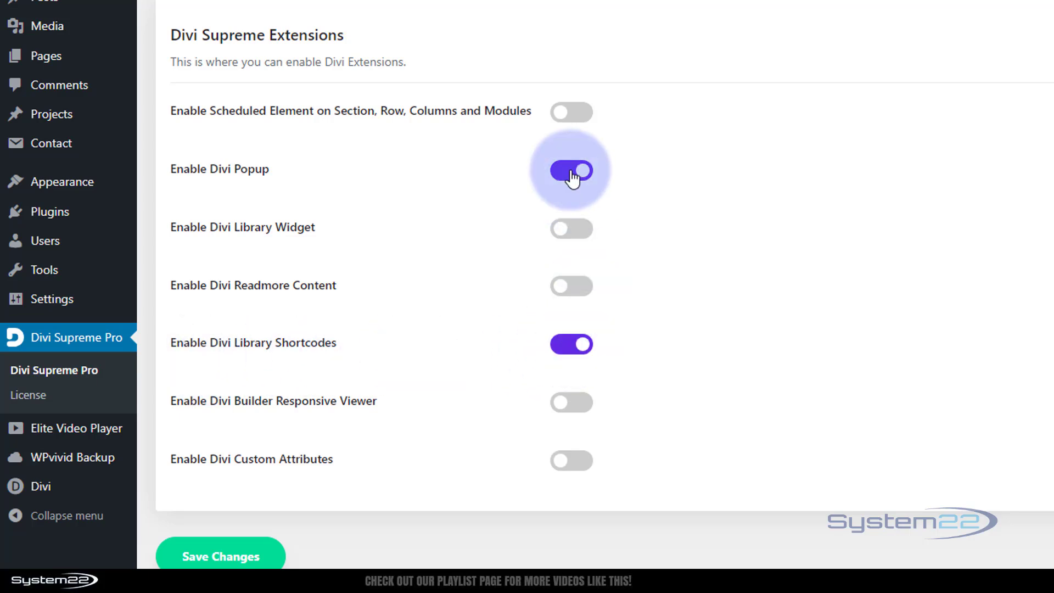
{"action": "left_click", "coordinate": [204, 558]}
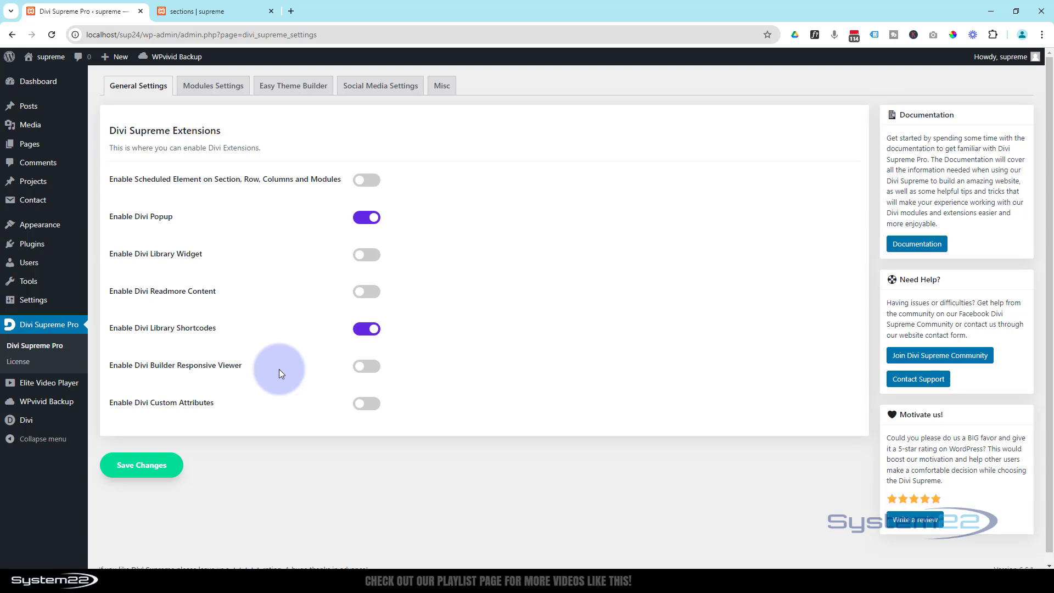
On the sections page, insert a regular section with a single-column row below the lightning image section
{"action": "left_click", "coordinate": [208, 11]}
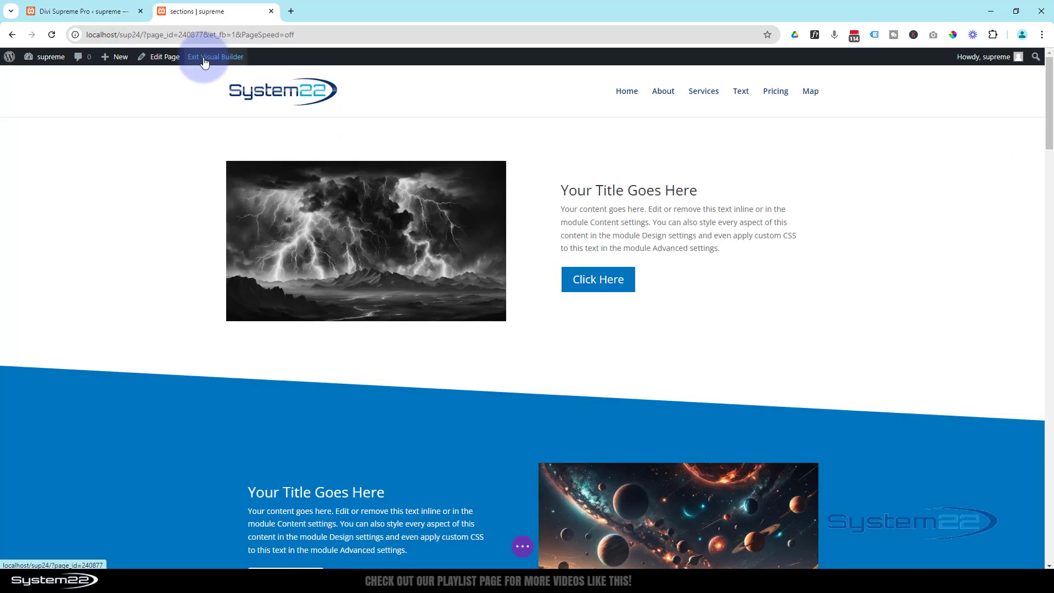
{"action": "mouse_move", "coordinate": [196, 225]}
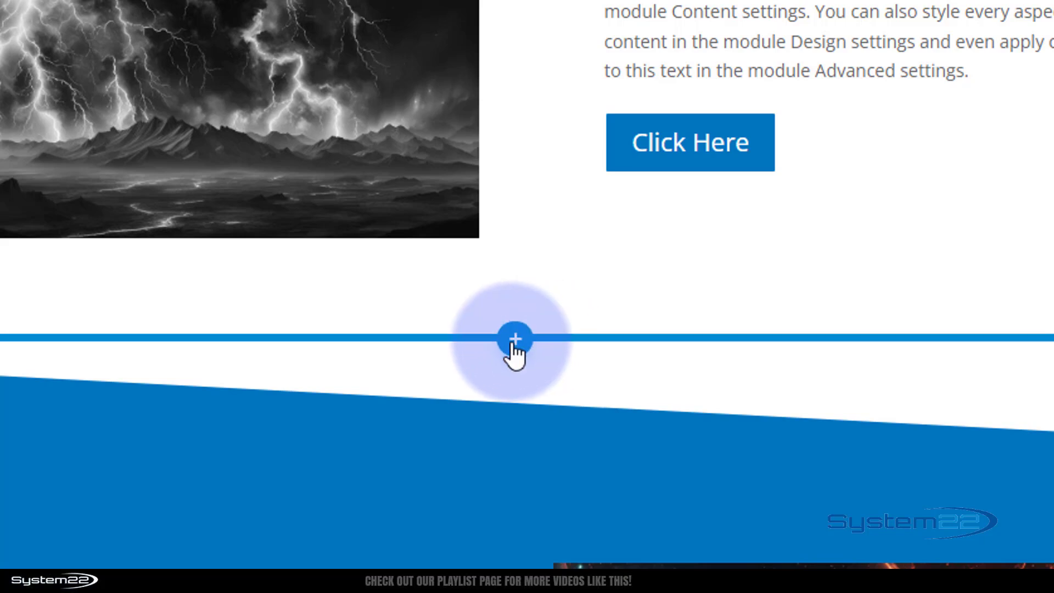
{"action": "left_click", "coordinate": [515, 343]}
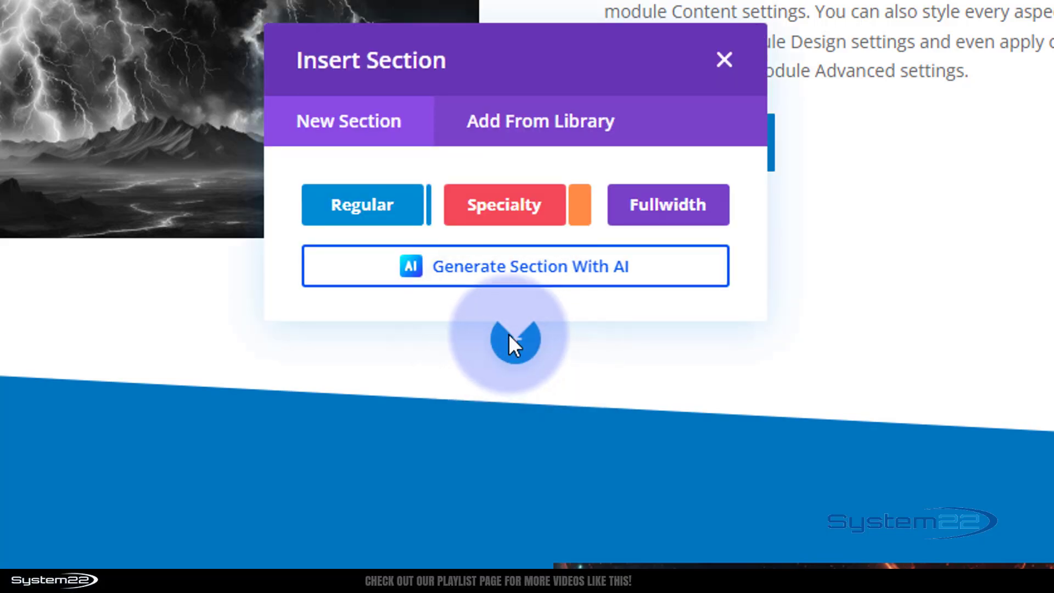
{"action": "left_click", "coordinate": [353, 212]}
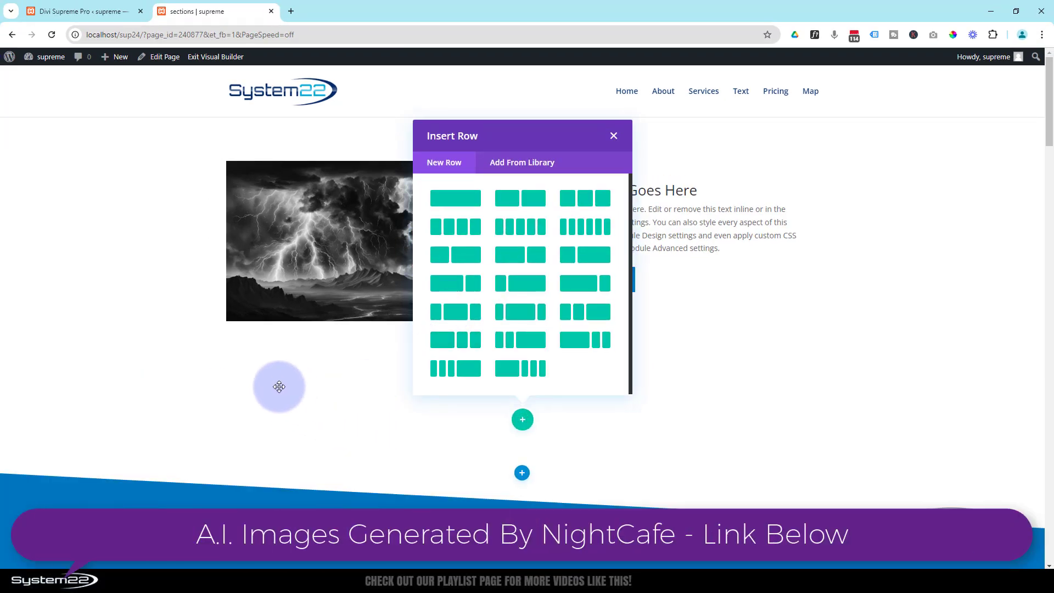
{"action": "left_click", "coordinate": [467, 199]}
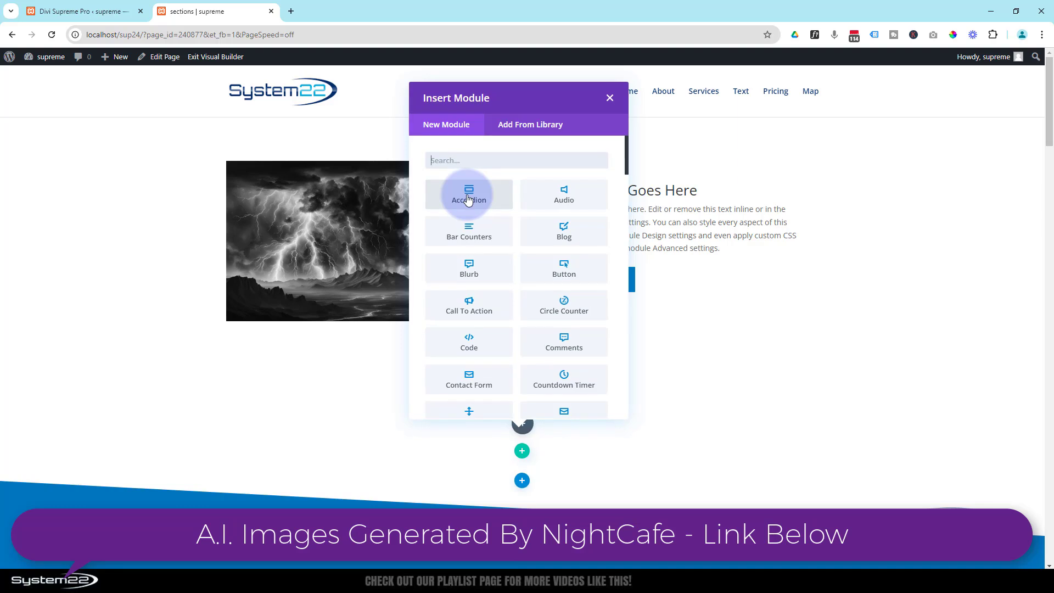
Add a Countdown Timer module to the new row and set its end date to September 4, 2024 at 00:36
{"action": "scroll", "coordinate": [521, 281], "scroll_direction": "down", "scroll_amount": 1}
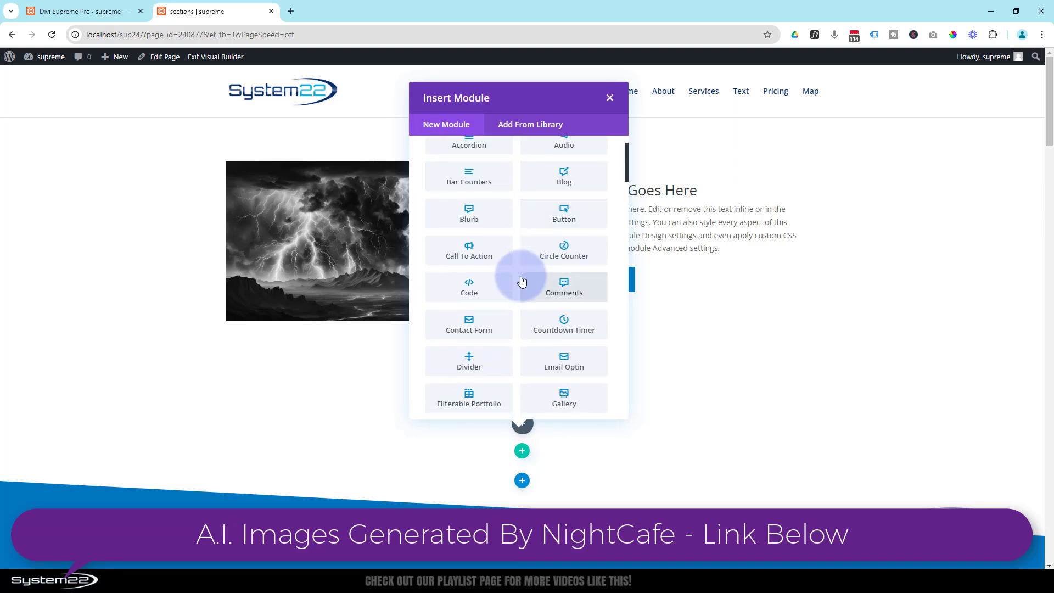
{"action": "left_click", "coordinate": [563, 328]}
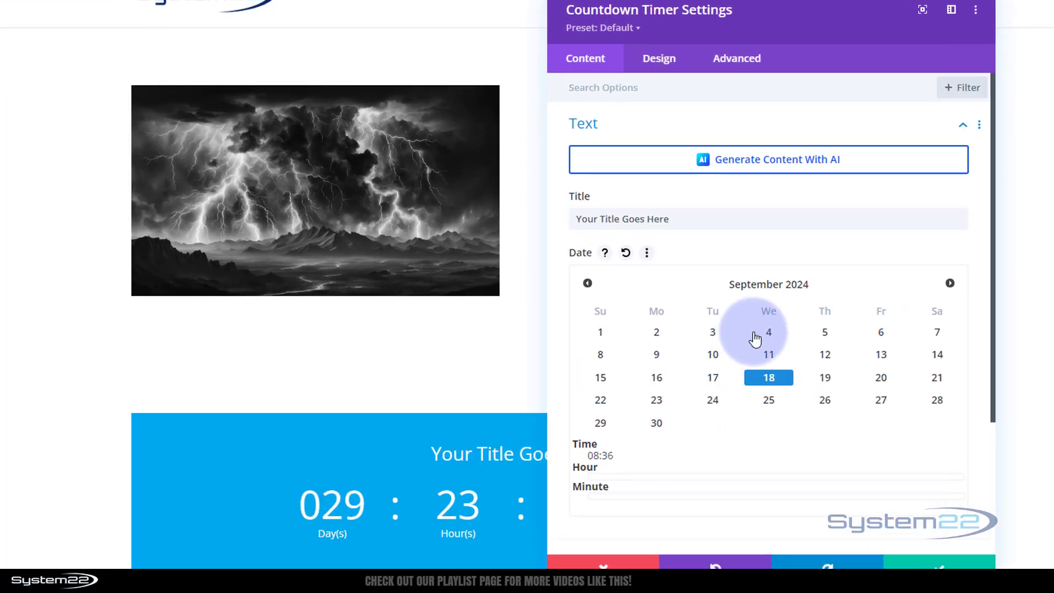
{"action": "left_click", "coordinate": [769, 332]}
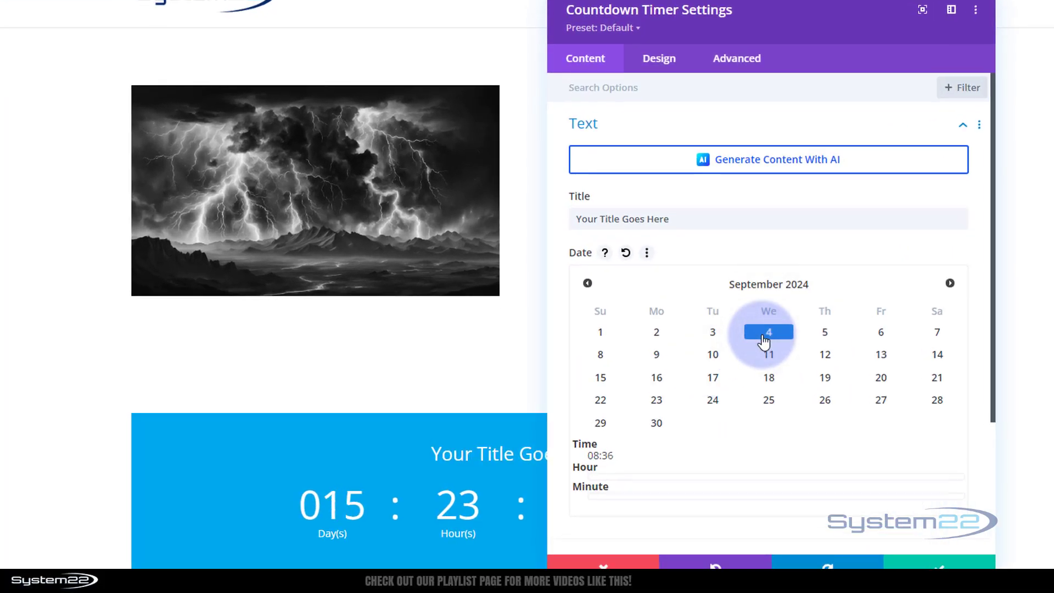
{"action": "scroll", "coordinate": [722, 378], "scroll_direction": "down", "scroll_amount": 3}
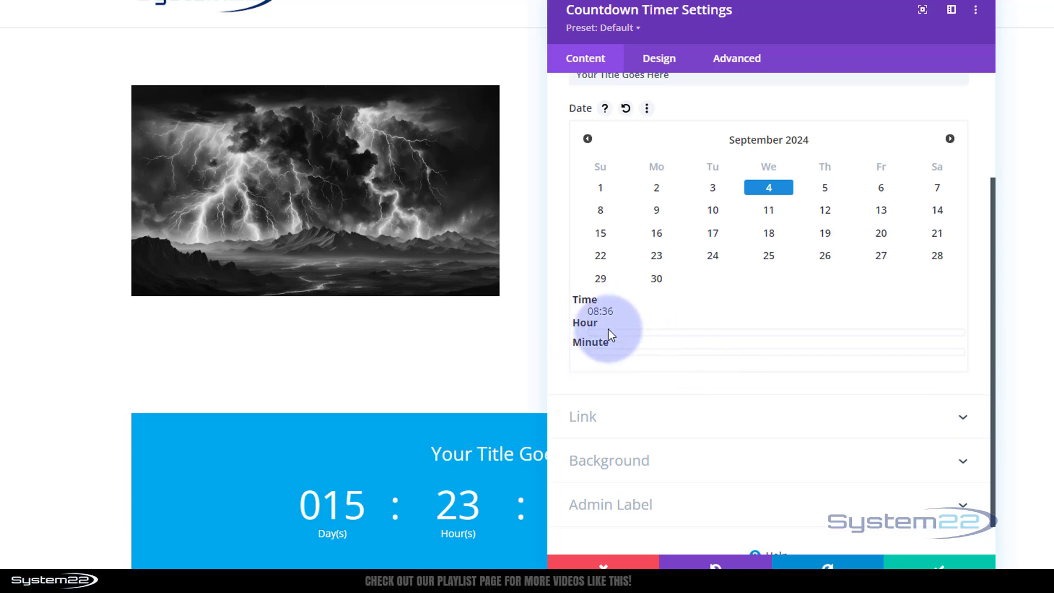
{"action": "left_click_drag", "start_coordinate": [605, 331], "coordinate": [583, 332]}
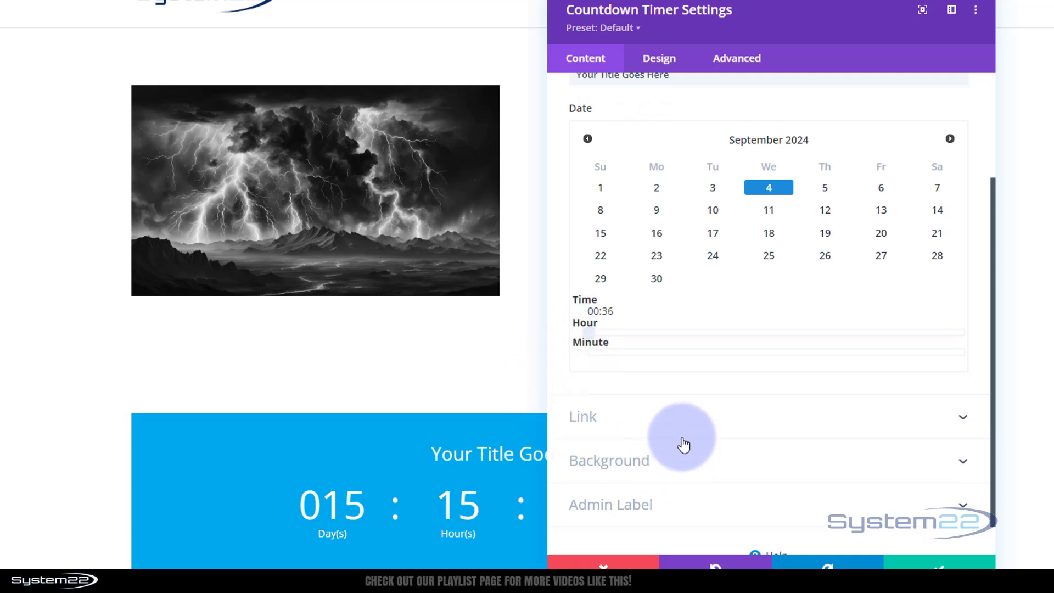
Give the countdown timer a semi-transparent black background of rgba(0,0,0,0.63) and save the module
{"action": "scroll", "coordinate": [673, 421], "scroll_direction": "down", "scroll_amount": 1}
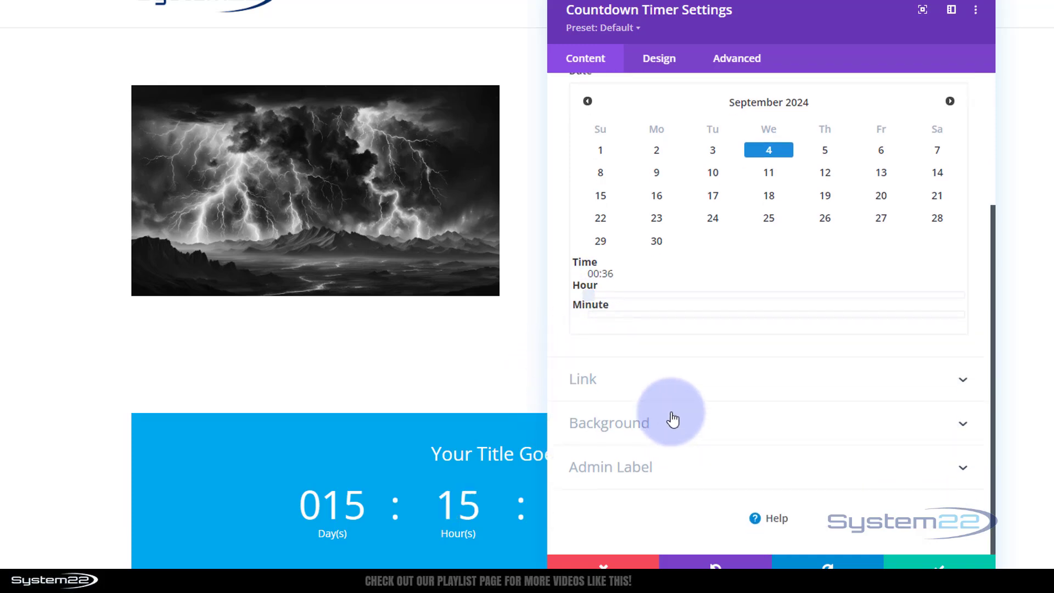
{"action": "left_click", "coordinate": [693, 424]}
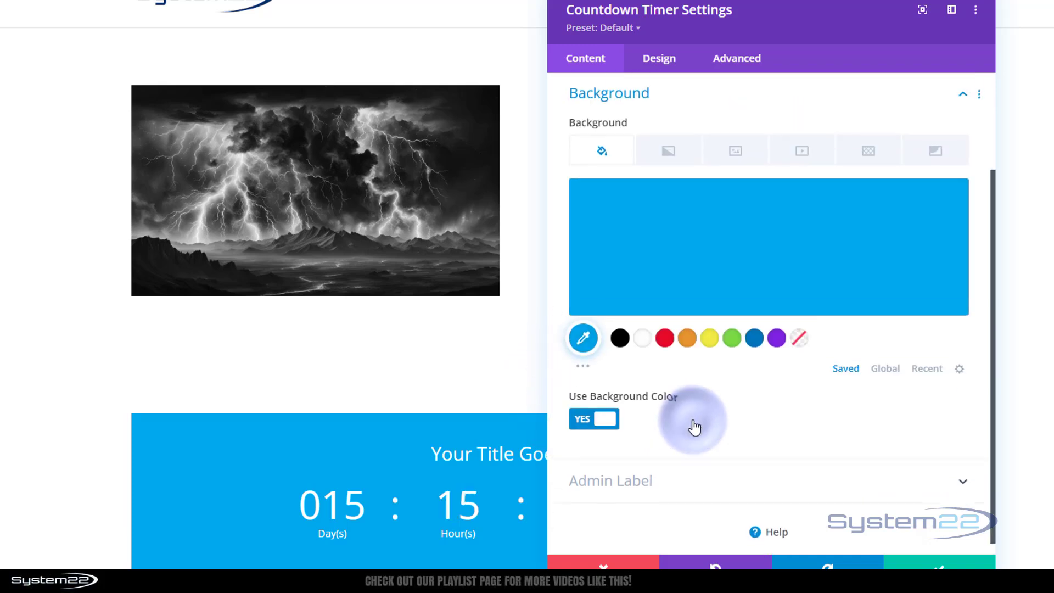
{"action": "left_click", "coordinate": [620, 338]}
{"action": "left_click", "coordinate": [747, 262]}
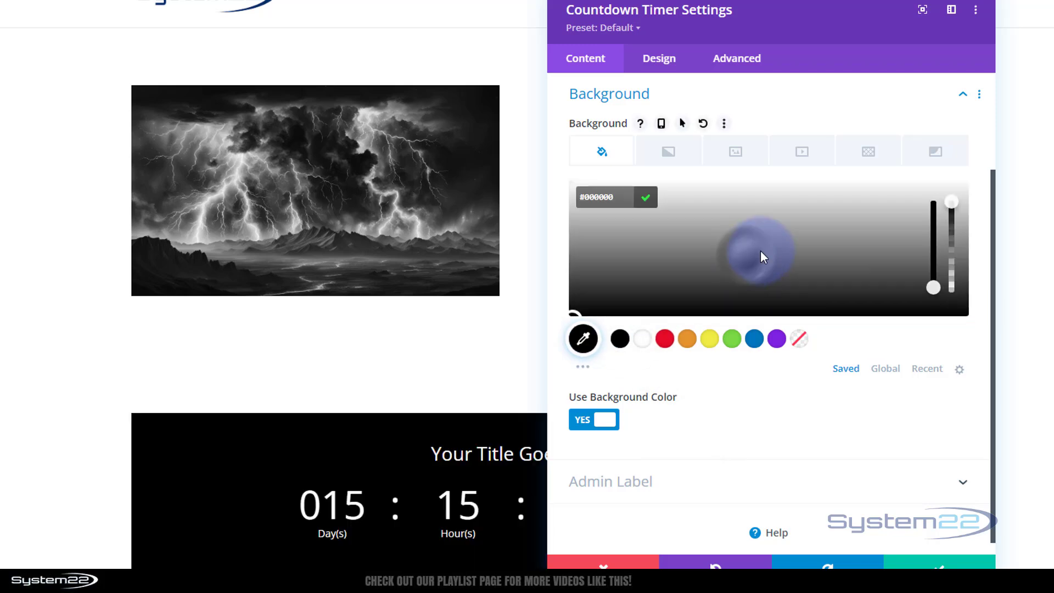
{"action": "left_click_drag", "start_coordinate": [955, 205], "coordinate": [955, 250]}
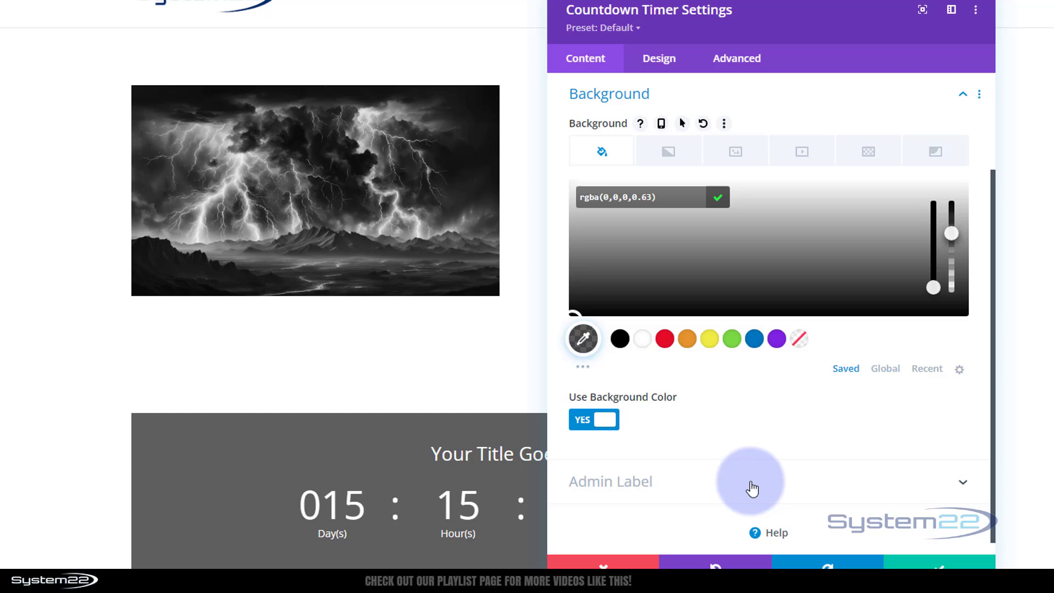
{"action": "left_click", "coordinate": [927, 562]}
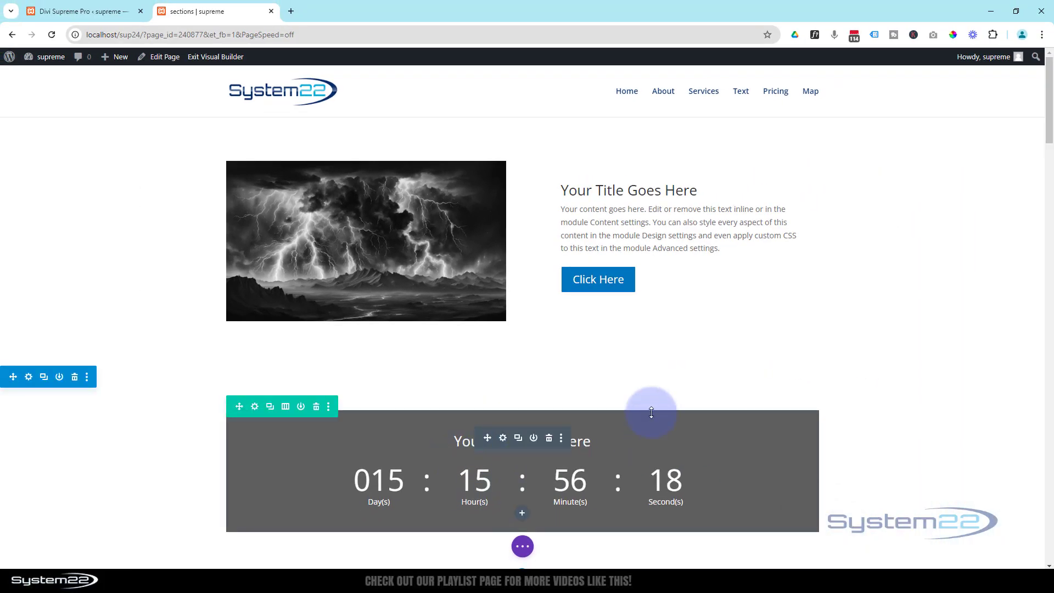
Reopen the countdown timer's settings and change its title to "Sale On Today!"
{"action": "scroll", "coordinate": [651, 385], "scroll_direction": "down", "scroll_amount": 2}
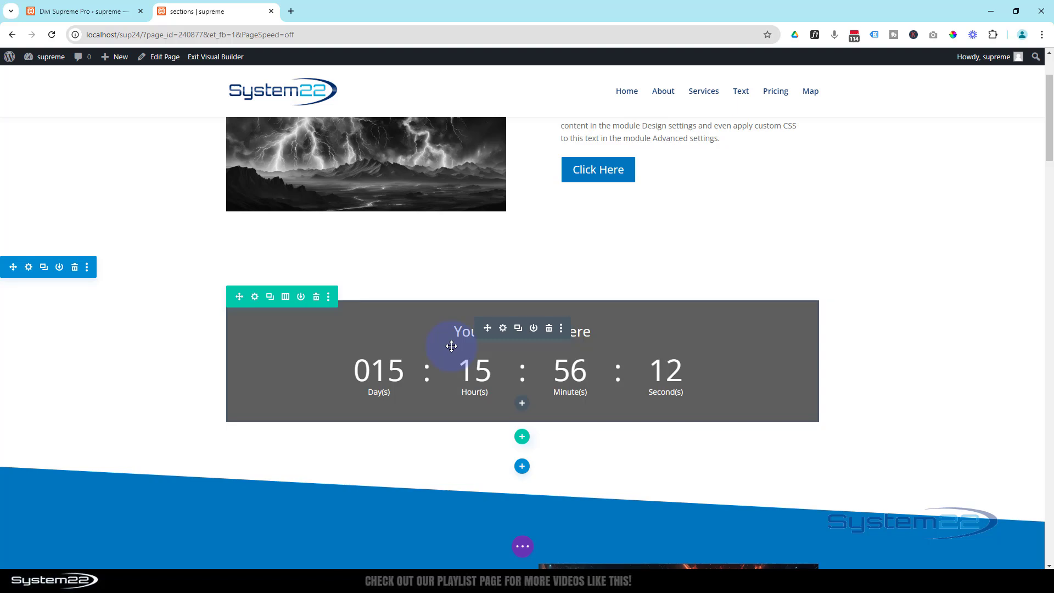
{"action": "left_click", "coordinate": [503, 327]}
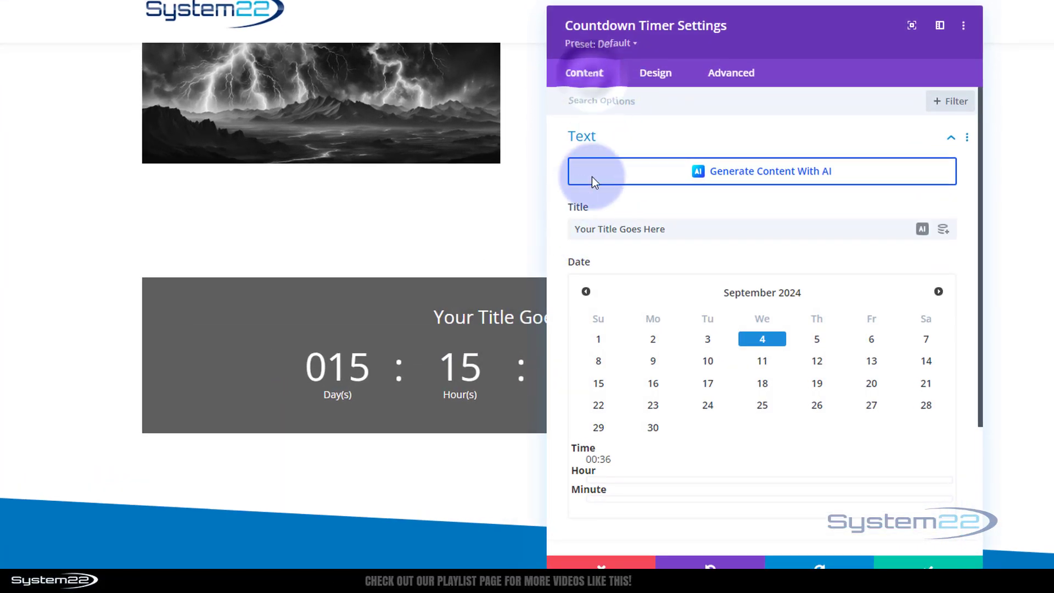
{"action": "left_click_drag", "start_coordinate": [671, 229], "coordinate": [543, 226]}
{"action": "type", "text": "Sal"}
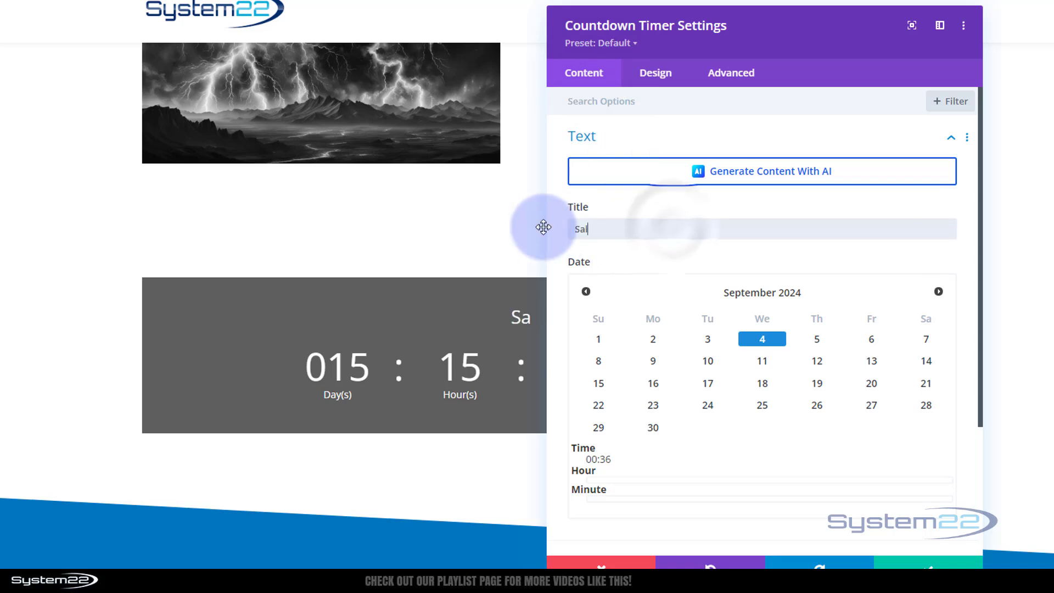
{"action": "type", "text": "e On Today"}
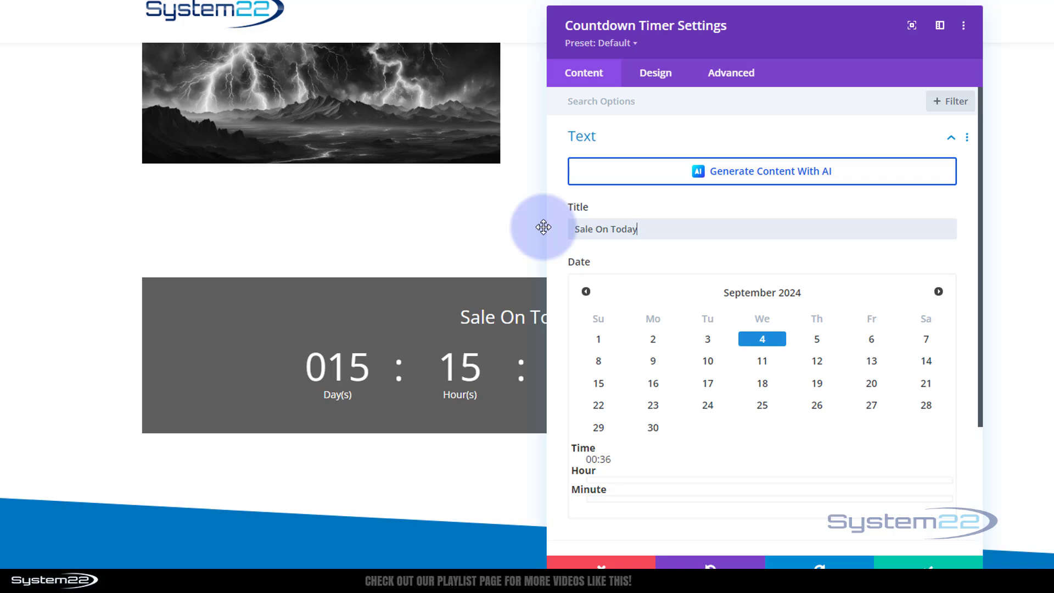
{"action": "type", "text": "!"}
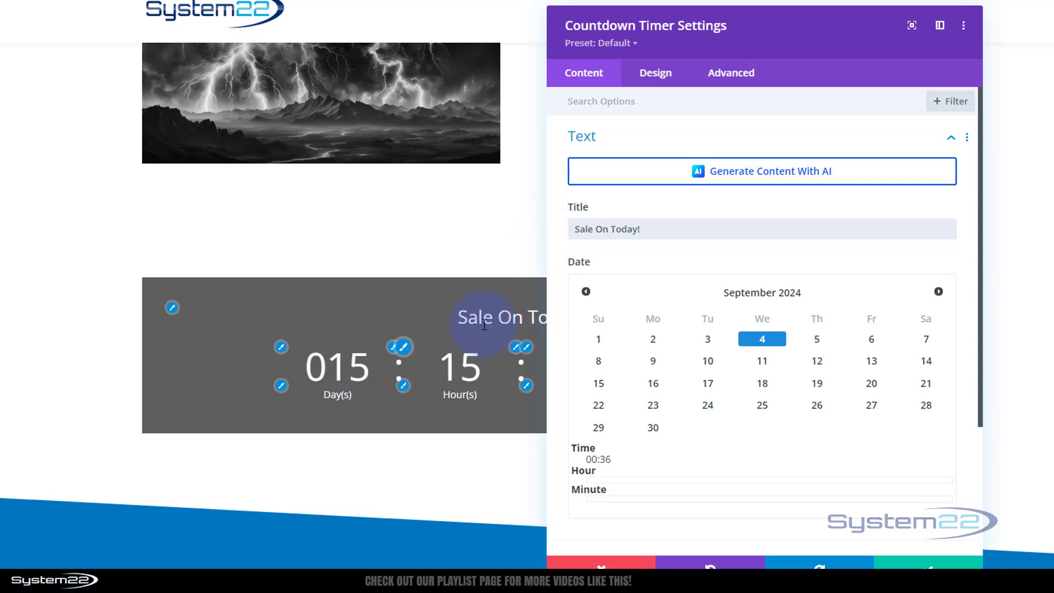
Style the timer's title text as uppercase and bold with a larger text size, and save the module
{"action": "left_click", "coordinate": [171, 307]}
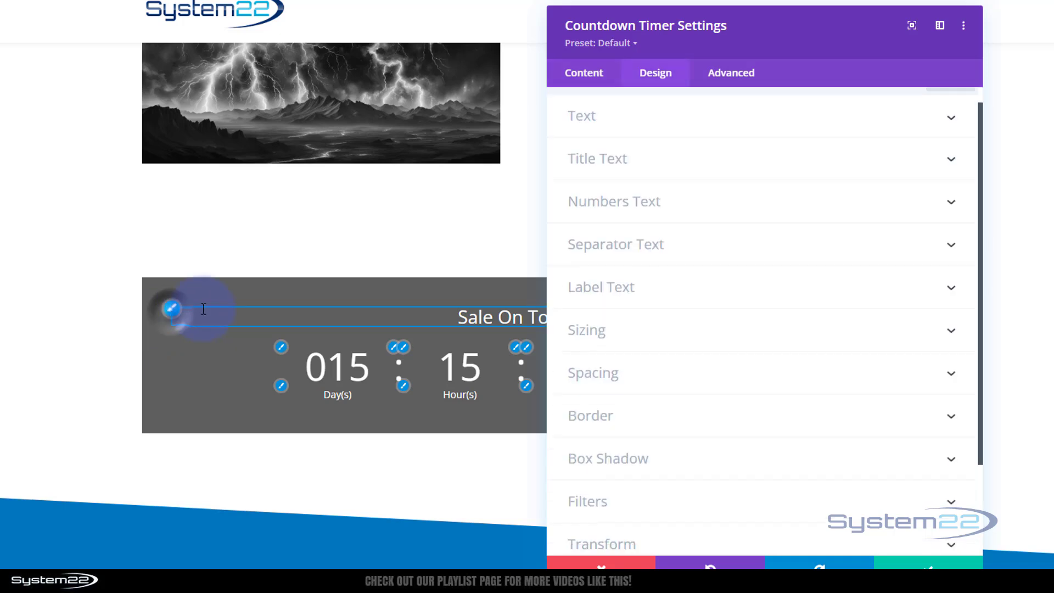
{"action": "left_click_drag", "start_coordinate": [820, 38], "coordinate": [963, 28]}
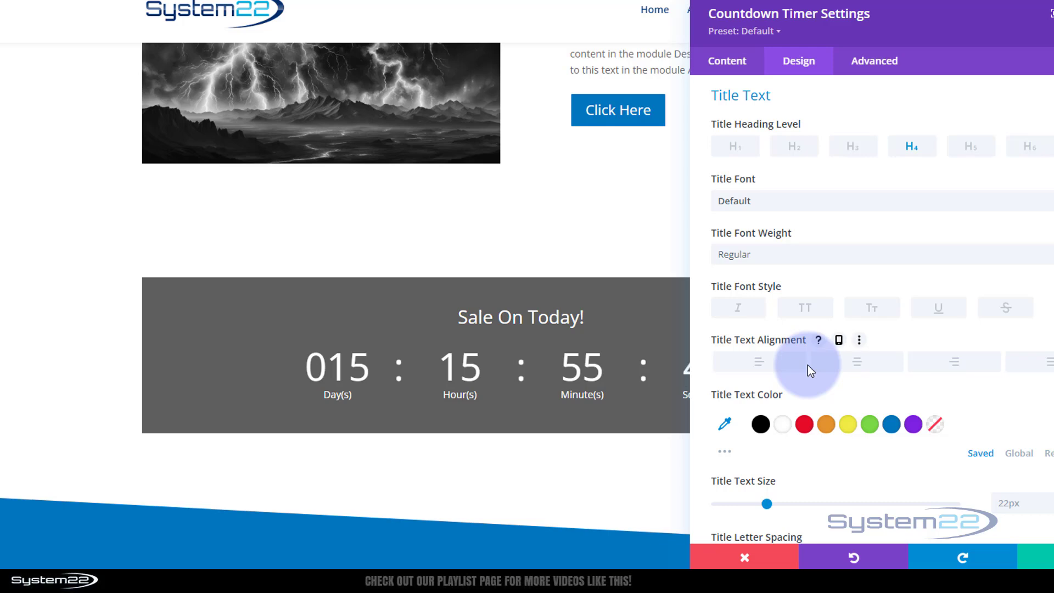
{"action": "left_click", "coordinate": [802, 309]}
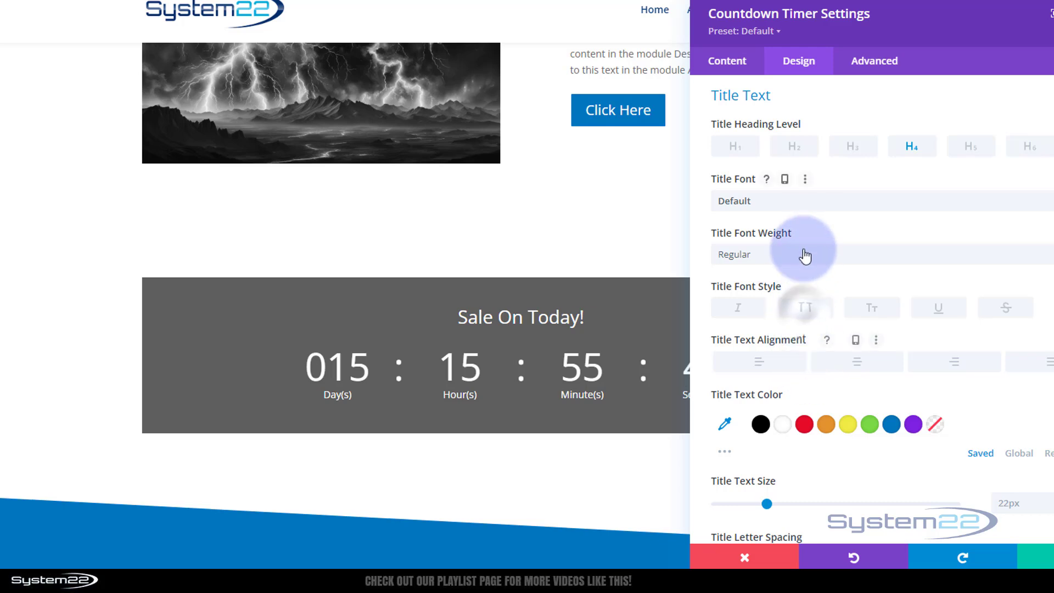
{"action": "left_click", "coordinate": [799, 259]}
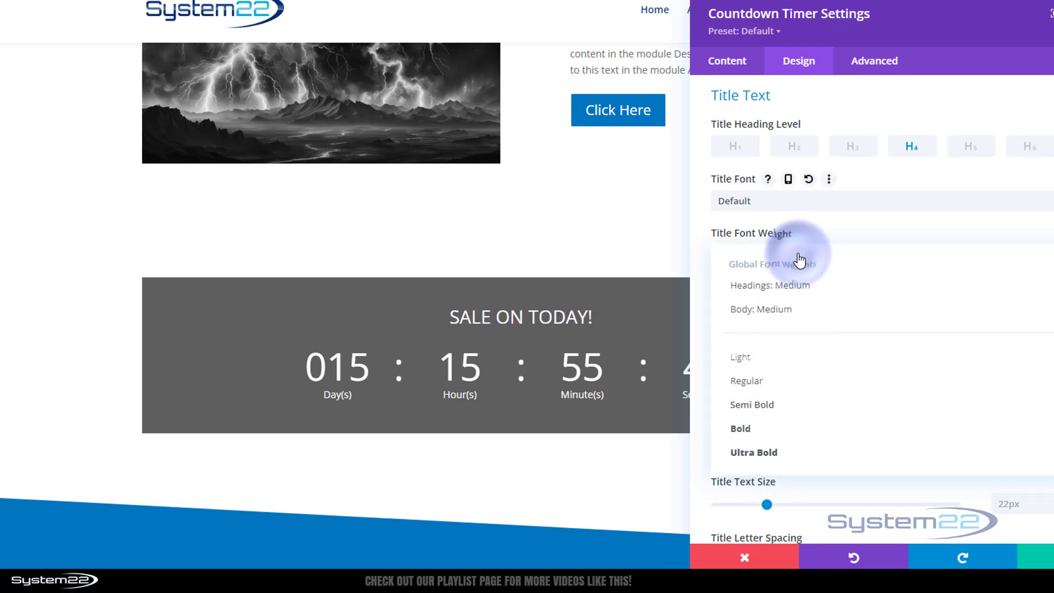
{"action": "left_click", "coordinate": [750, 431]}
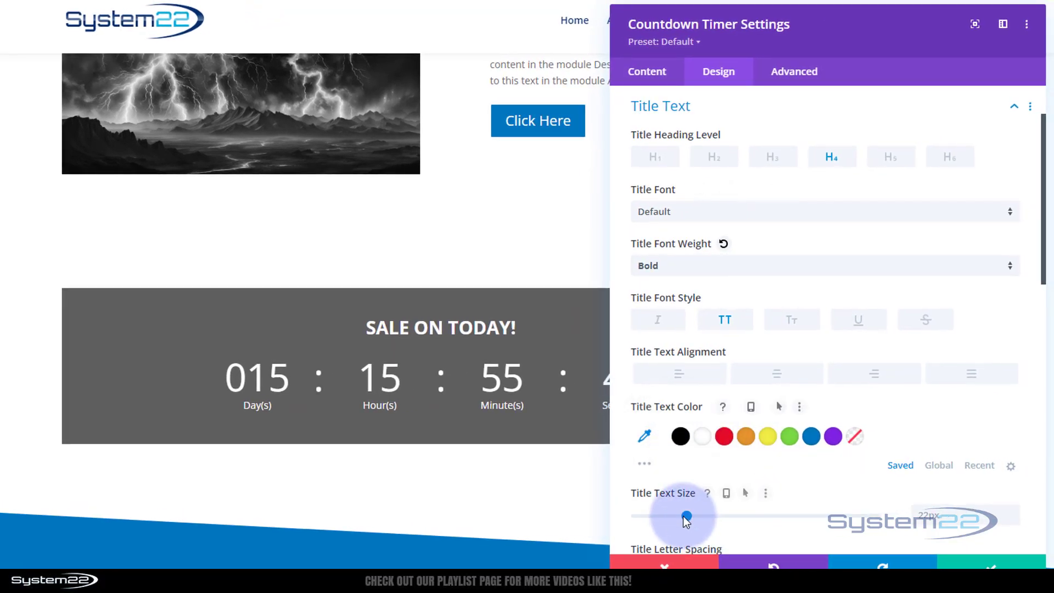
{"action": "left_click_drag", "start_coordinate": [702, 518], "coordinate": [726, 506]}
{"action": "left_click", "coordinate": [976, 560]}
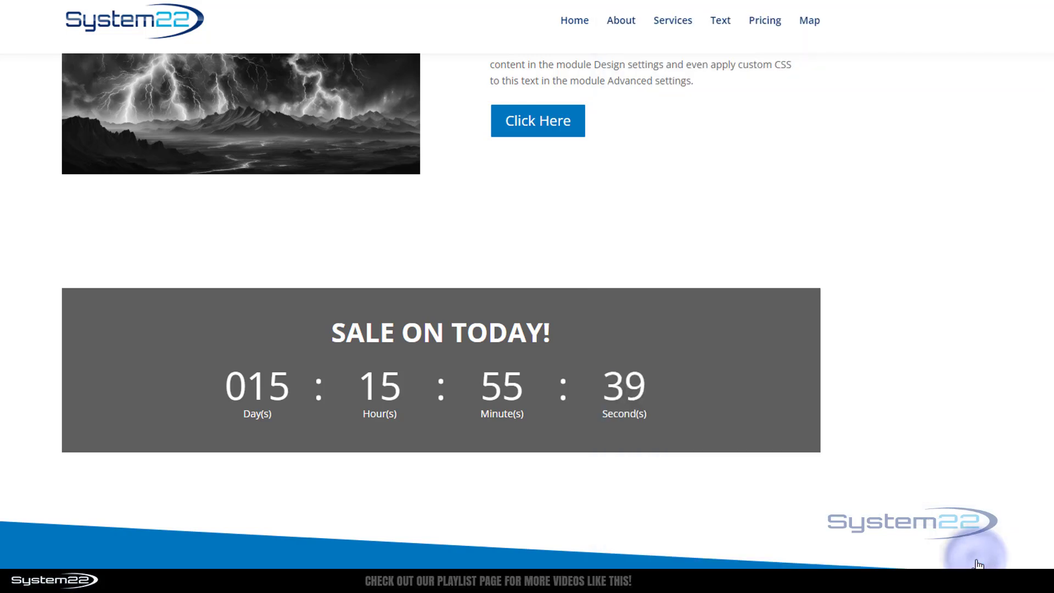
Add a Button module below the countdown timer and set its text to "Shop Now!"
{"action": "mouse_move", "coordinate": [437, 393]}
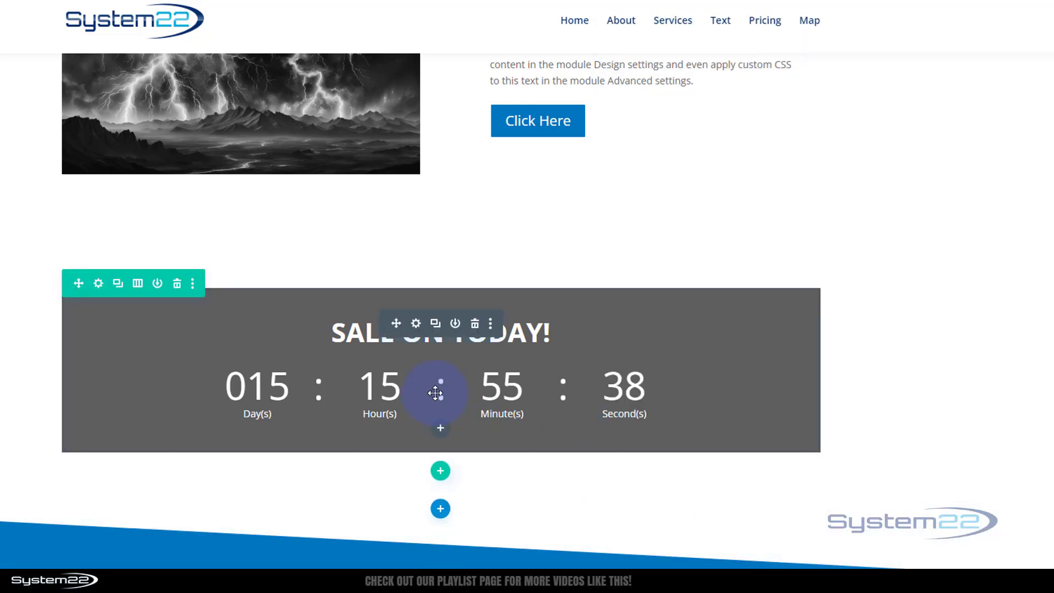
{"action": "left_click", "coordinate": [441, 430]}
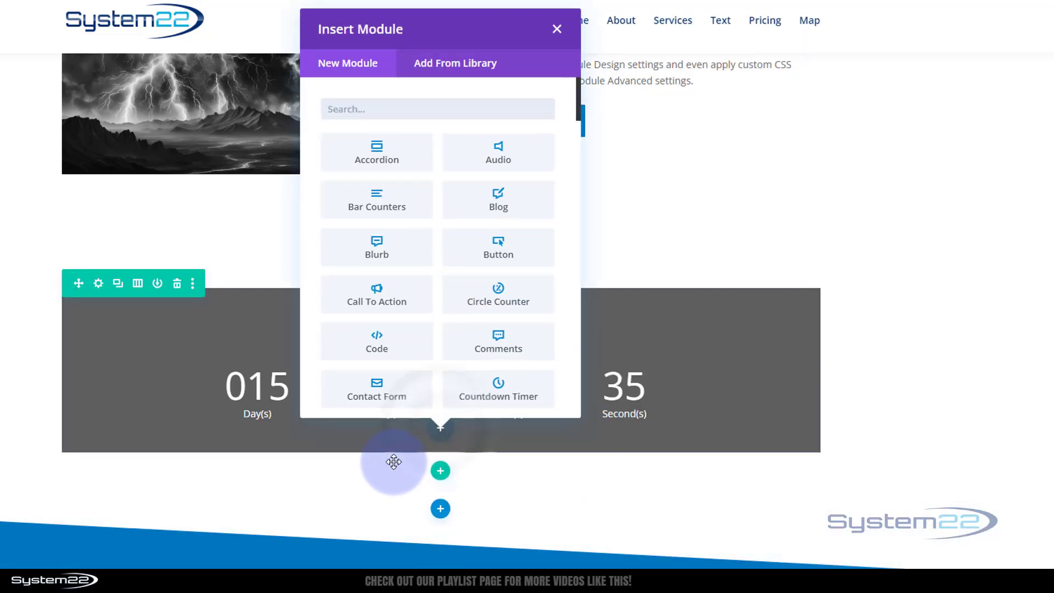
{"action": "left_click", "coordinate": [494, 245]}
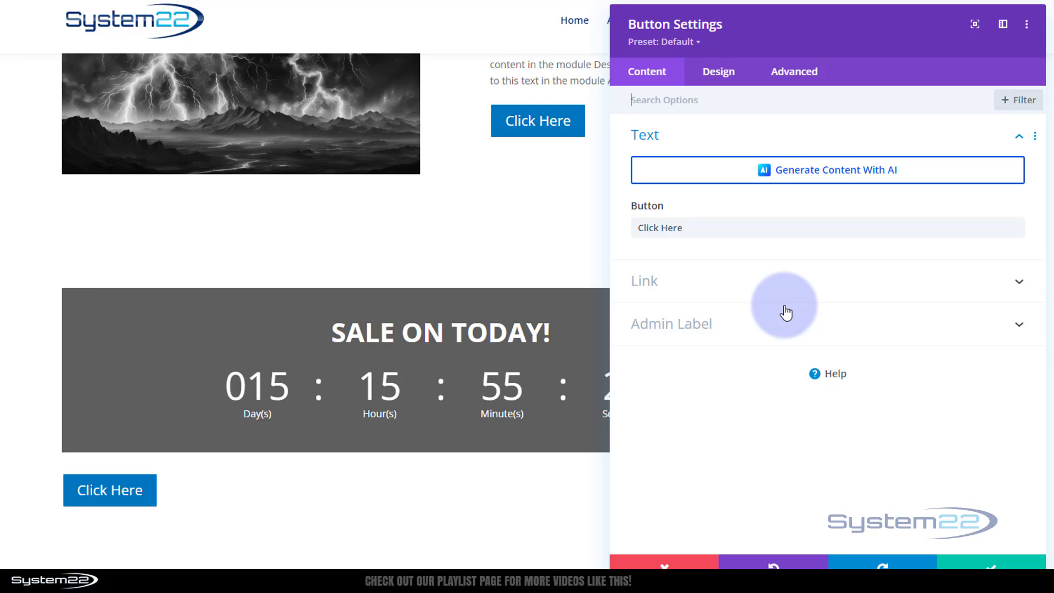
{"action": "left_click_drag", "start_coordinate": [688, 229], "coordinate": [616, 230]}
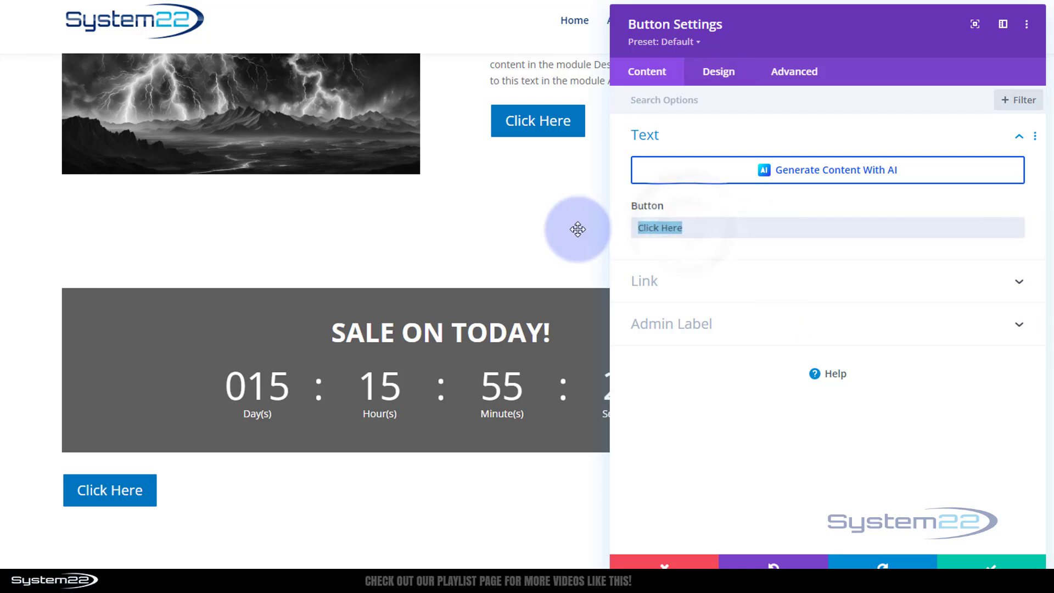
{"action": "type", "text": "shop Now"}
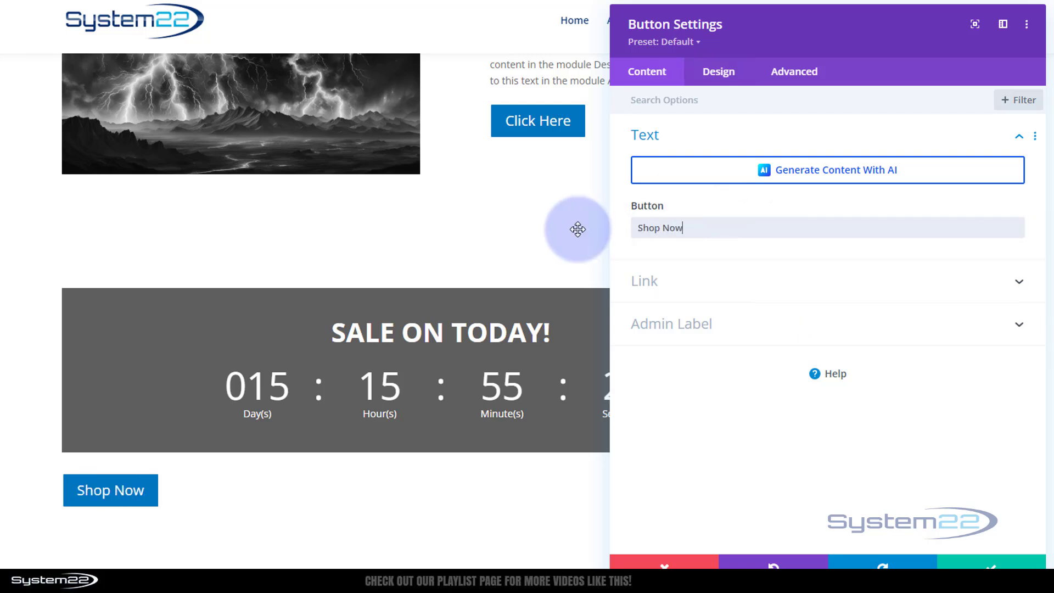
{"action": "type", "text": "!"}
{"action": "left_click", "coordinate": [689, 279]}
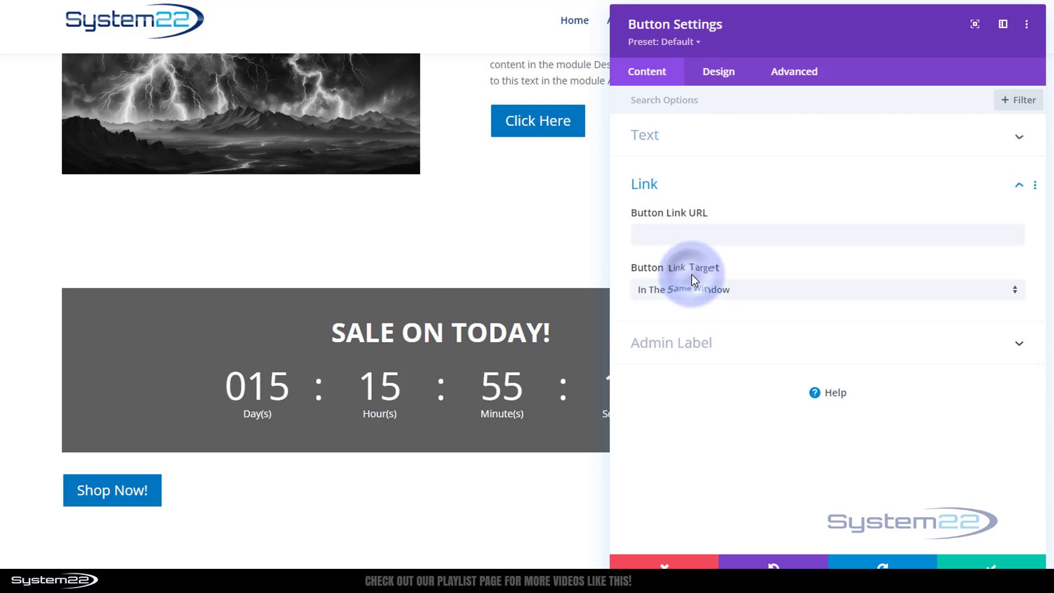
{"action": "left_click", "coordinate": [685, 237]}
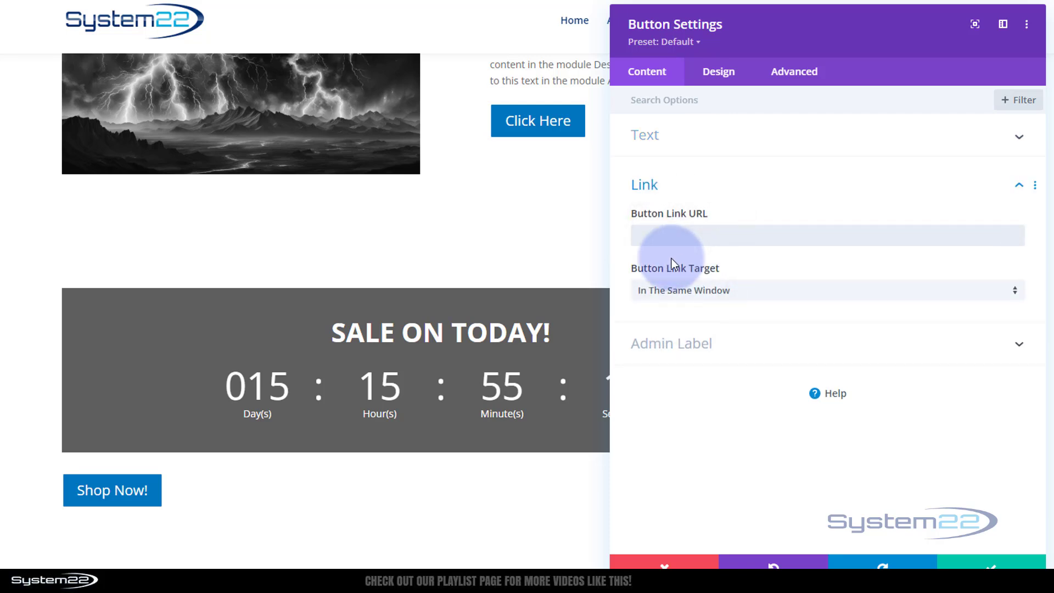
Set the "Shop Now!" button's alignment to centre and save the module
{"action": "left_click", "coordinate": [728, 81]}
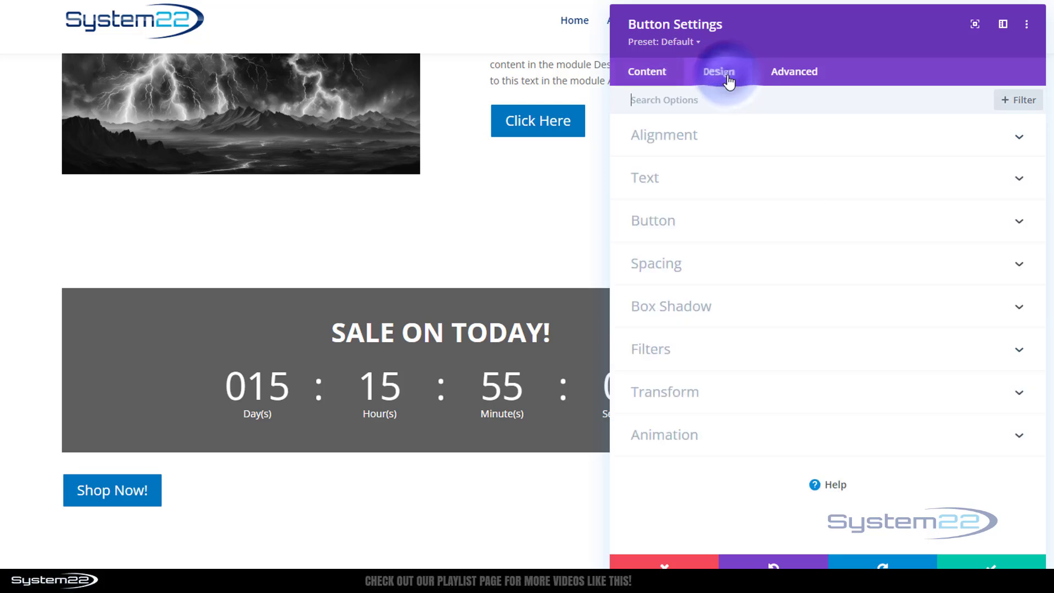
{"action": "left_click", "coordinate": [749, 135]}
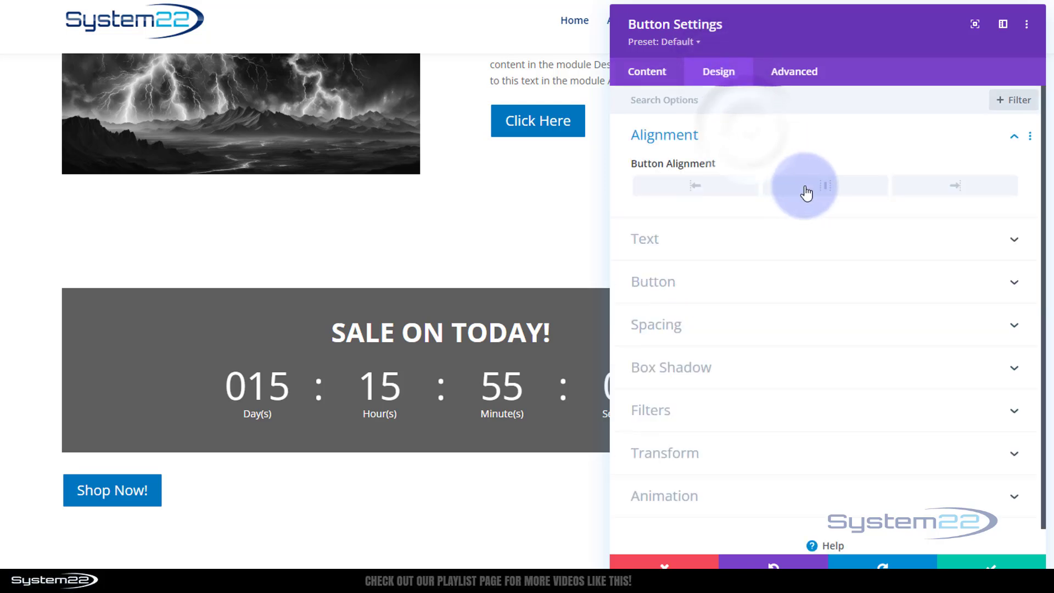
{"action": "left_click", "coordinate": [823, 185]}
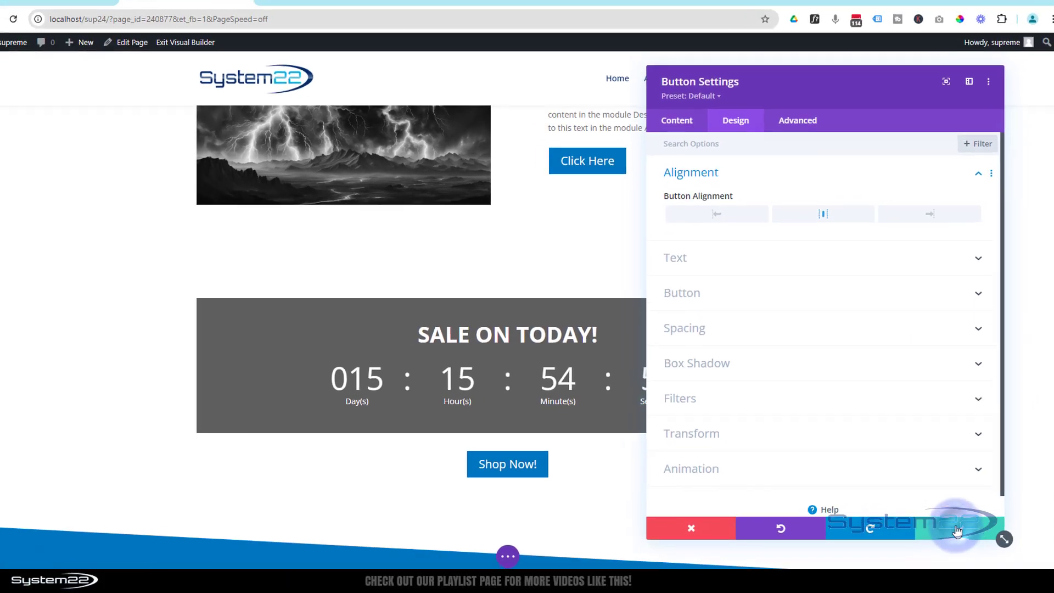
{"action": "left_click", "coordinate": [956, 531]}
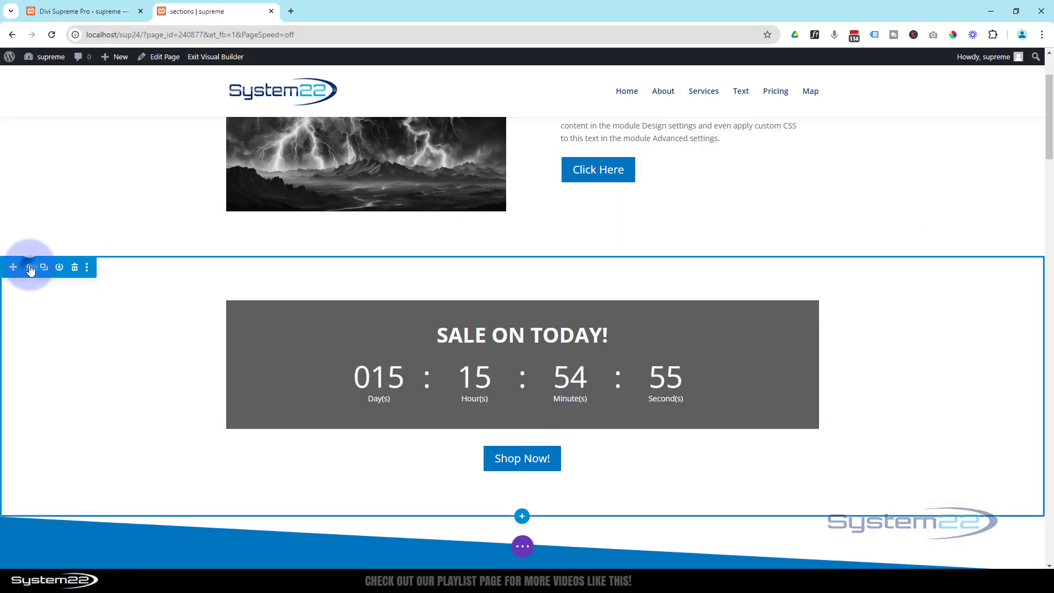
Give the section containing the countdown timer a semi-transparent black background of rgba(0,0,0,0.43) and save its settings
{"action": "left_click", "coordinate": [31, 268]}
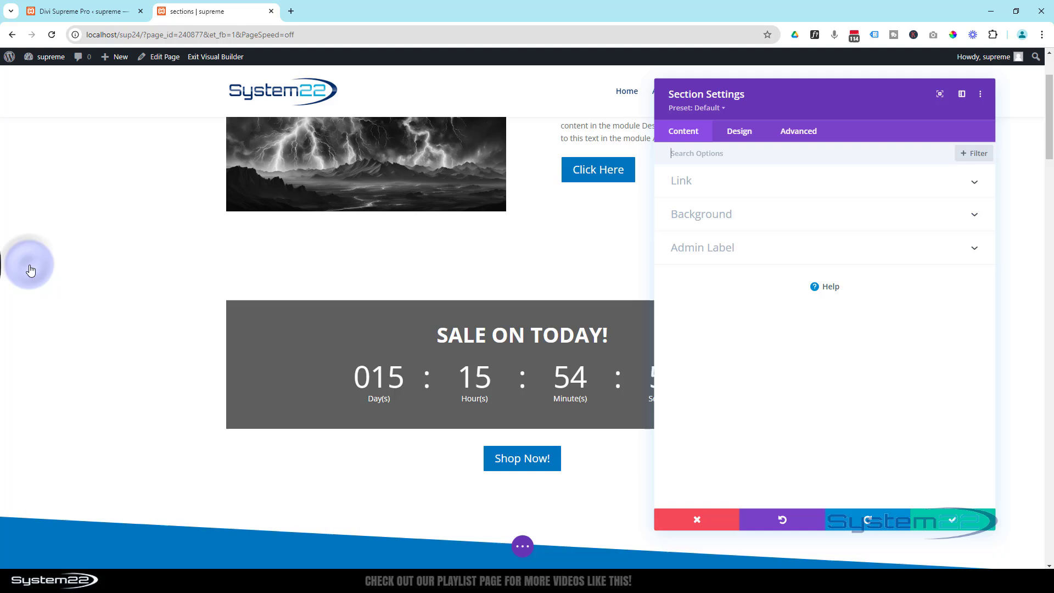
{"action": "left_click", "coordinate": [727, 213]}
{"action": "left_click", "coordinate": [709, 377]}
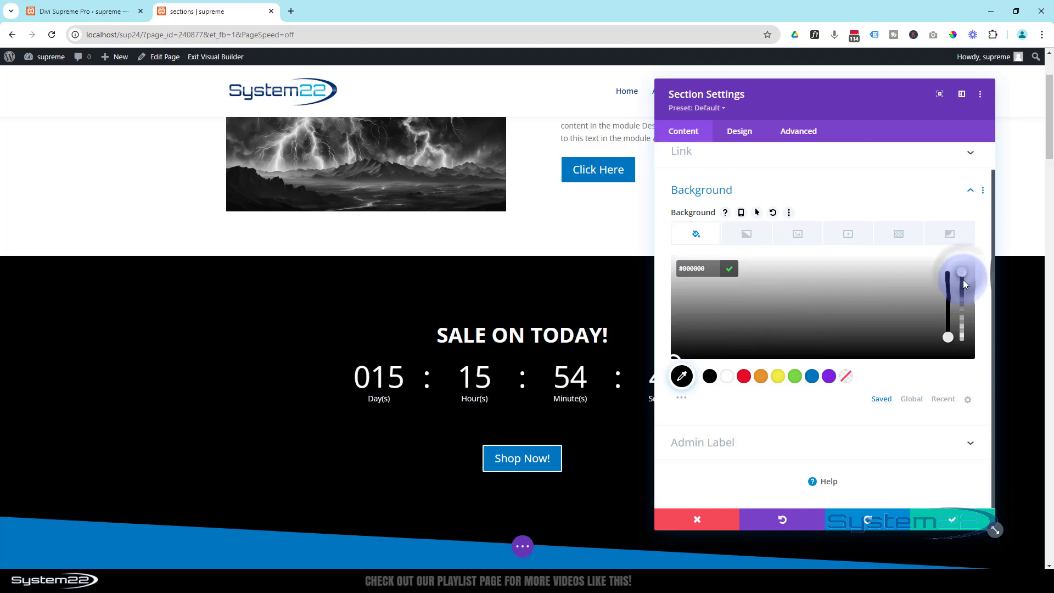
{"action": "left_click_drag", "start_coordinate": [967, 314], "coordinate": [967, 317]}
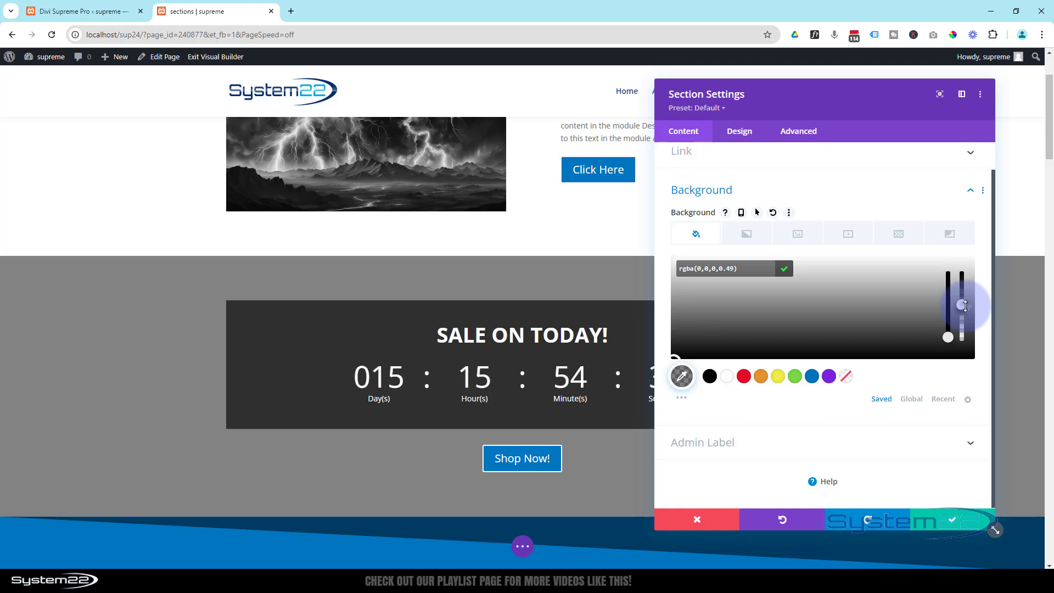
{"action": "left_click_drag", "start_coordinate": [965, 306], "coordinate": [966, 319]}
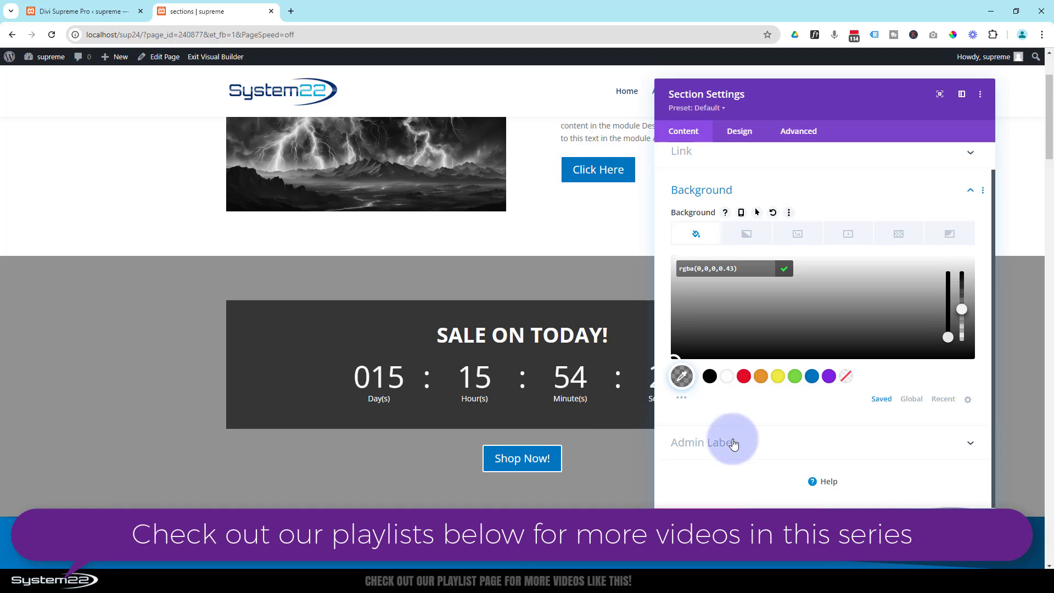
{"action": "left_click", "coordinate": [954, 506]}
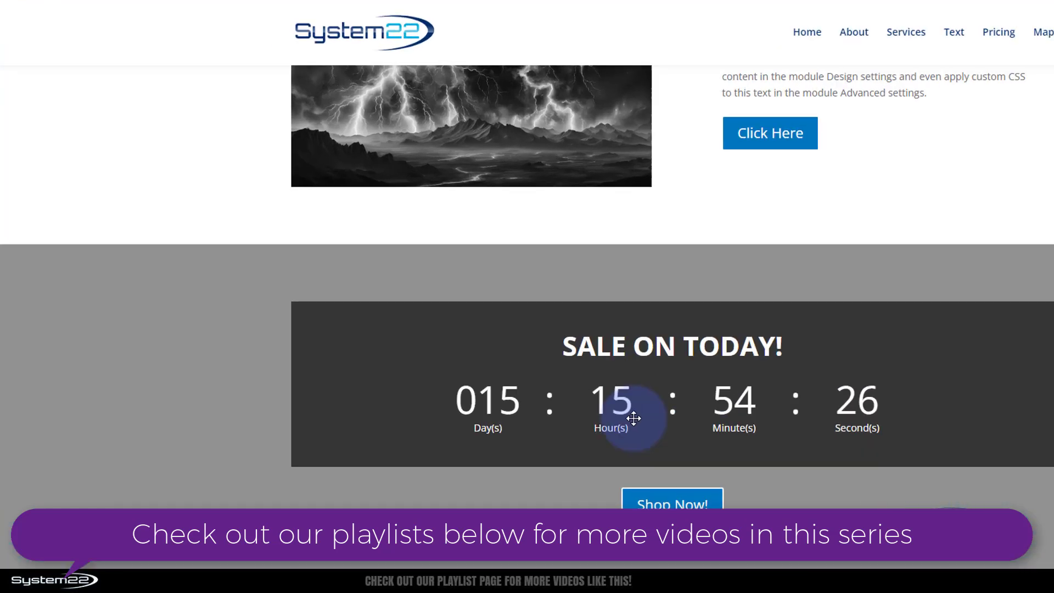
Save the countdown timer section to the Divi Library under the name "Sale On"
{"action": "mouse_move", "coordinate": [85, 304]}
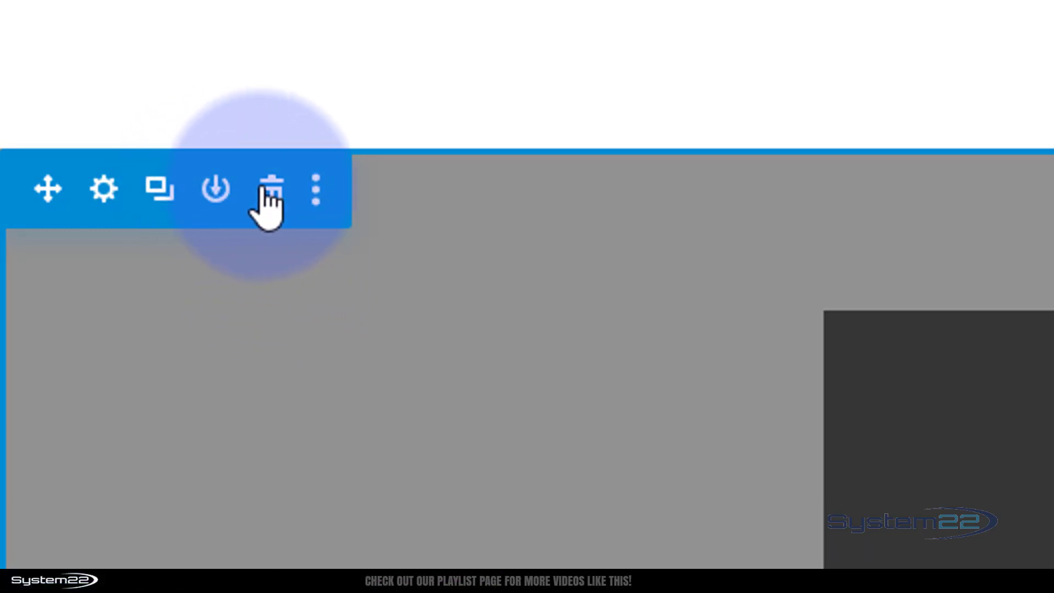
{"action": "left_click", "coordinate": [220, 187]}
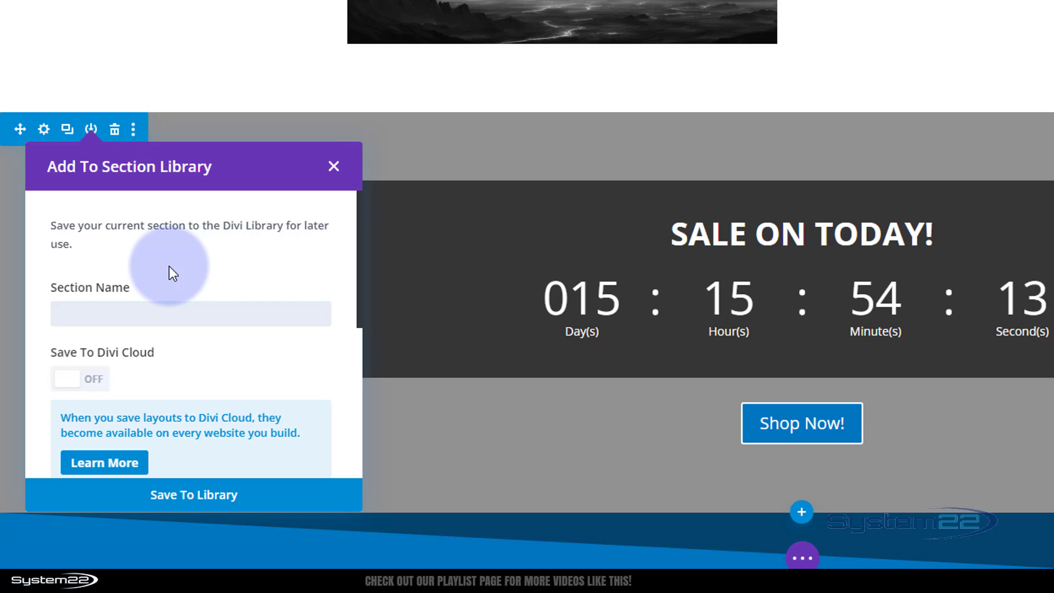
{"action": "type", "text": "Sale On"}
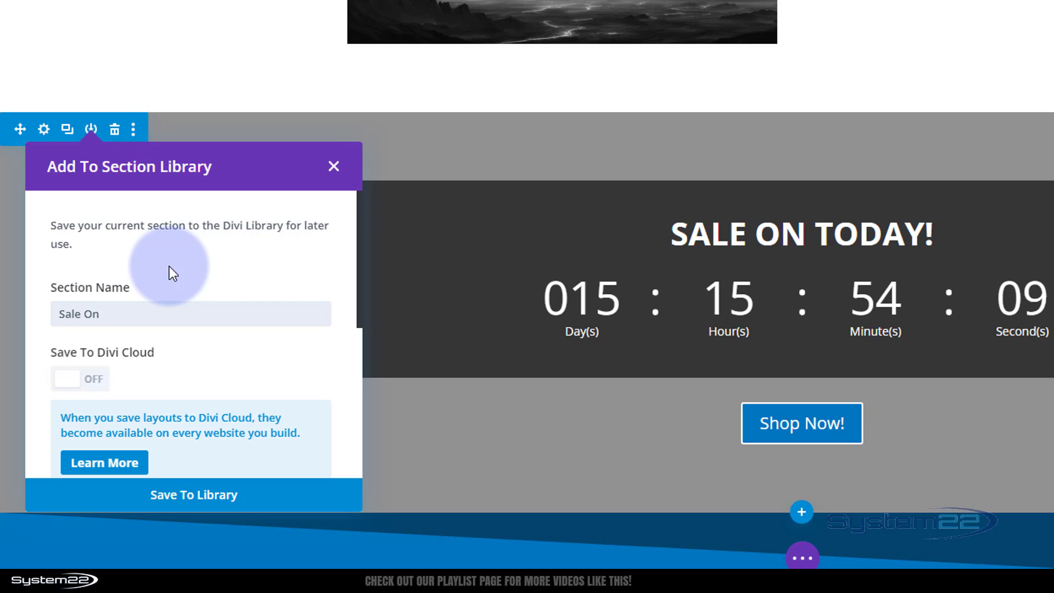
{"action": "left_click", "coordinate": [207, 497]}
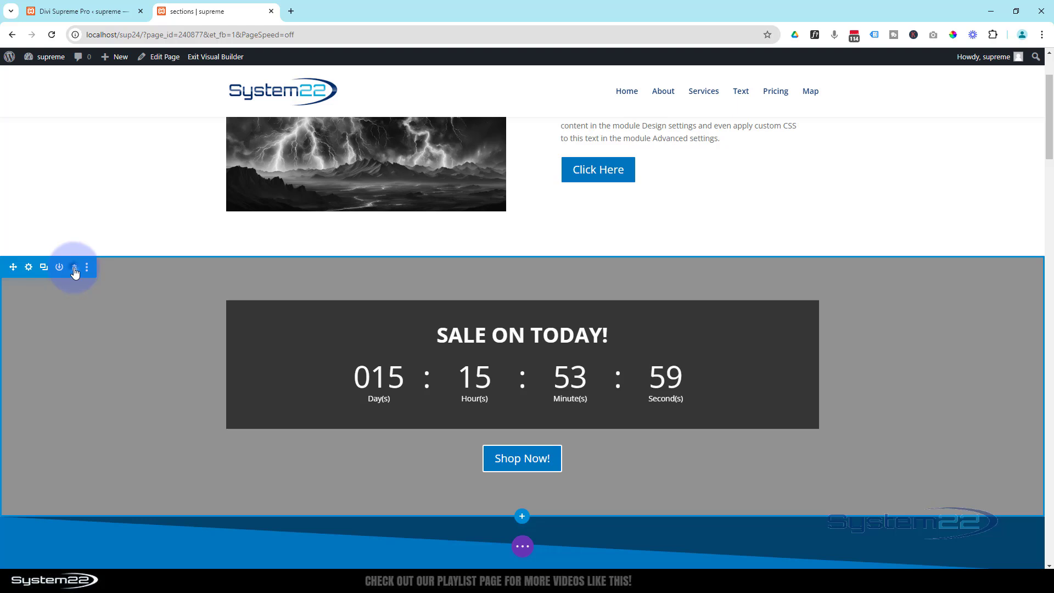
Delete the countdown timer section from the page and look over the remaining sections
{"action": "left_click", "coordinate": [75, 268]}
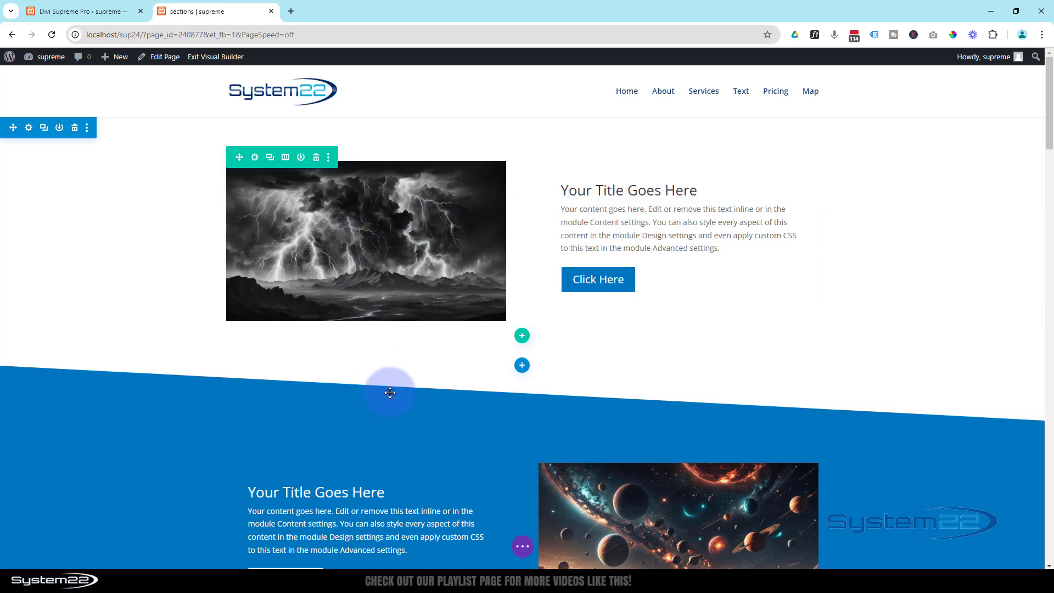
{"action": "scroll", "coordinate": [390, 392], "scroll_direction": "down", "scroll_amount": 8}
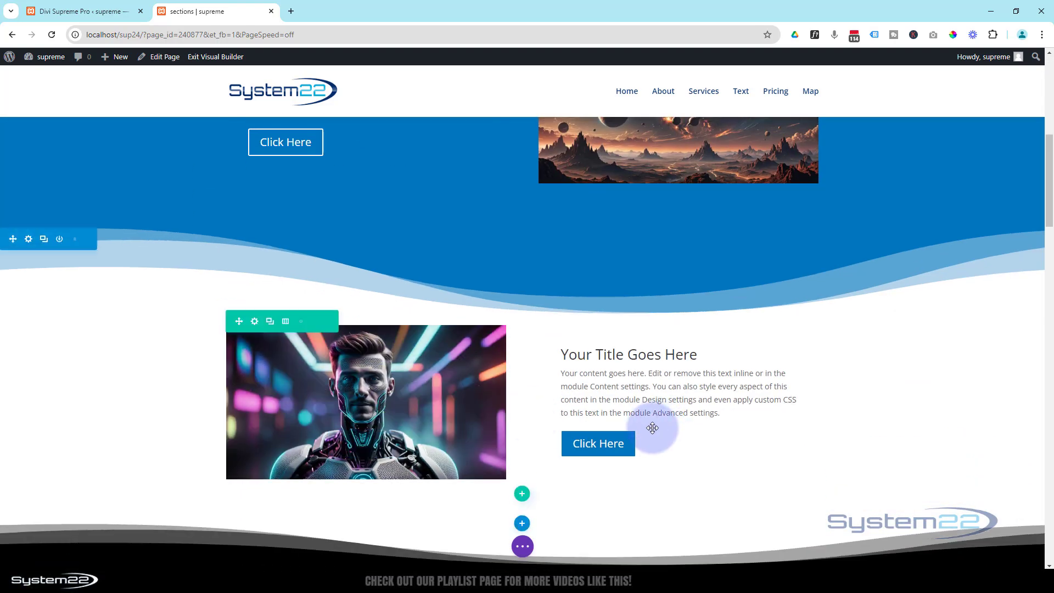
{"action": "scroll", "coordinate": [555, 445], "scroll_direction": "up", "scroll_amount": 8}
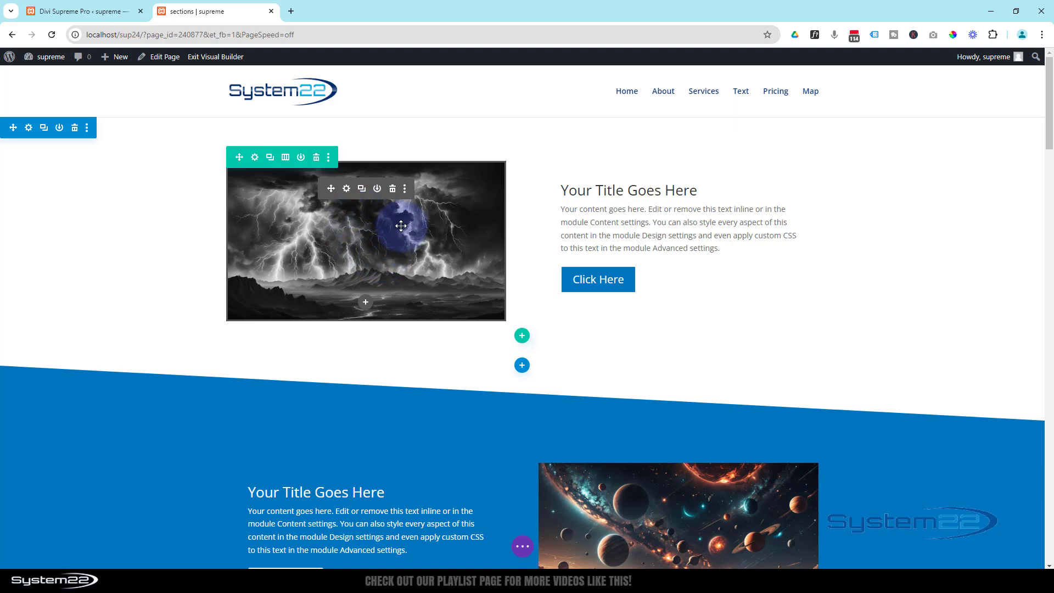
Save the page as a draft and reload it, checking the Enable Divi Popup option in Divi Supreme Pro's settings meanwhile
{"action": "left_click", "coordinate": [523, 549]}
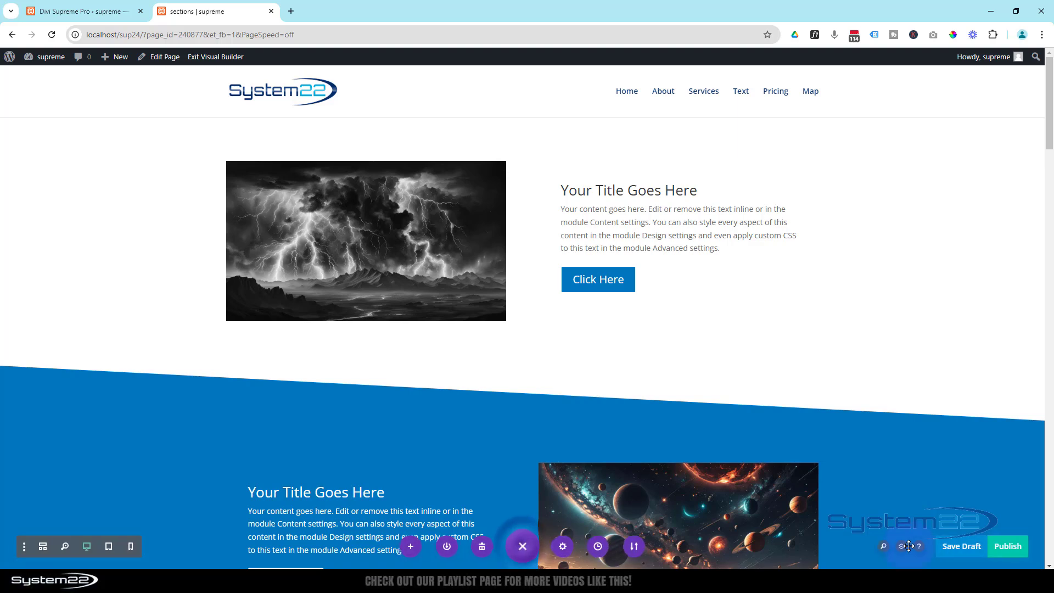
{"action": "left_click", "coordinate": [959, 549]}
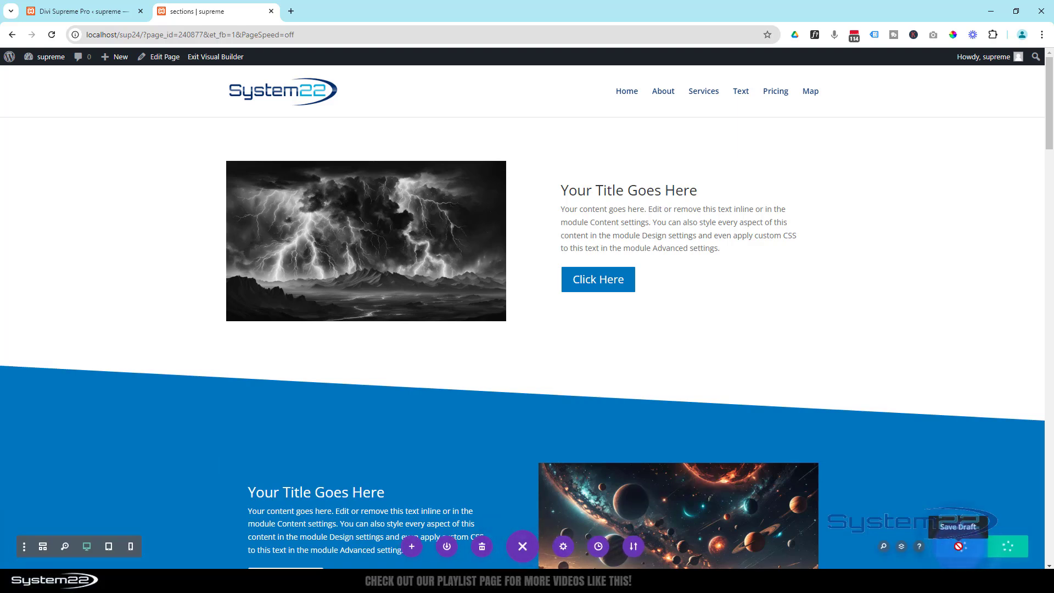
{"action": "left_click", "coordinate": [52, 35]}
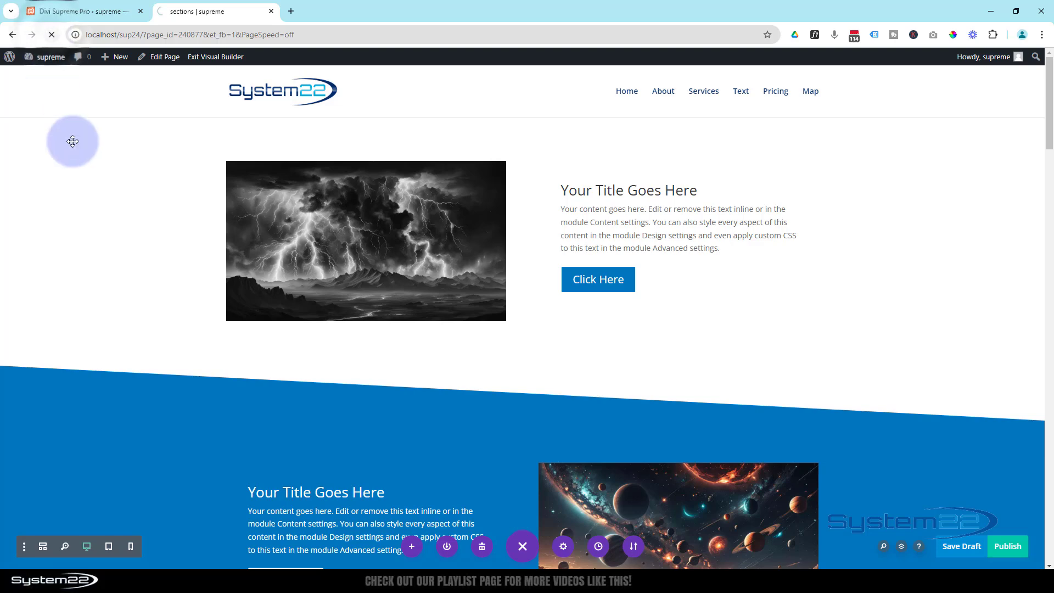
{"action": "left_click", "coordinate": [86, 14]}
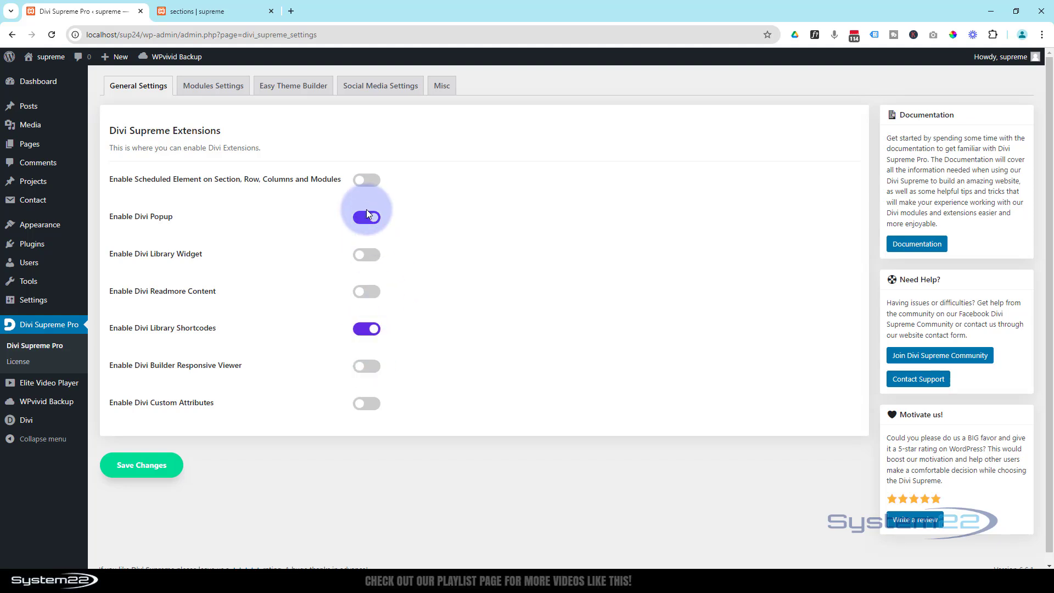
{"action": "left_click", "coordinate": [214, 9]}
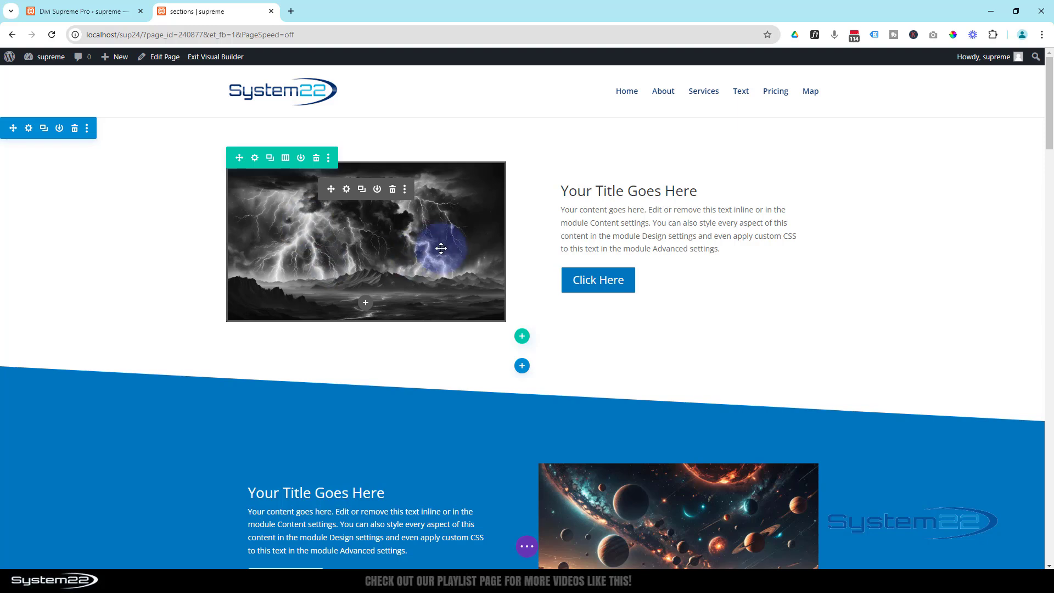
Open the visibility settings of the lightning image module and turn on its Use Popup option
{"action": "left_click", "coordinate": [346, 189]}
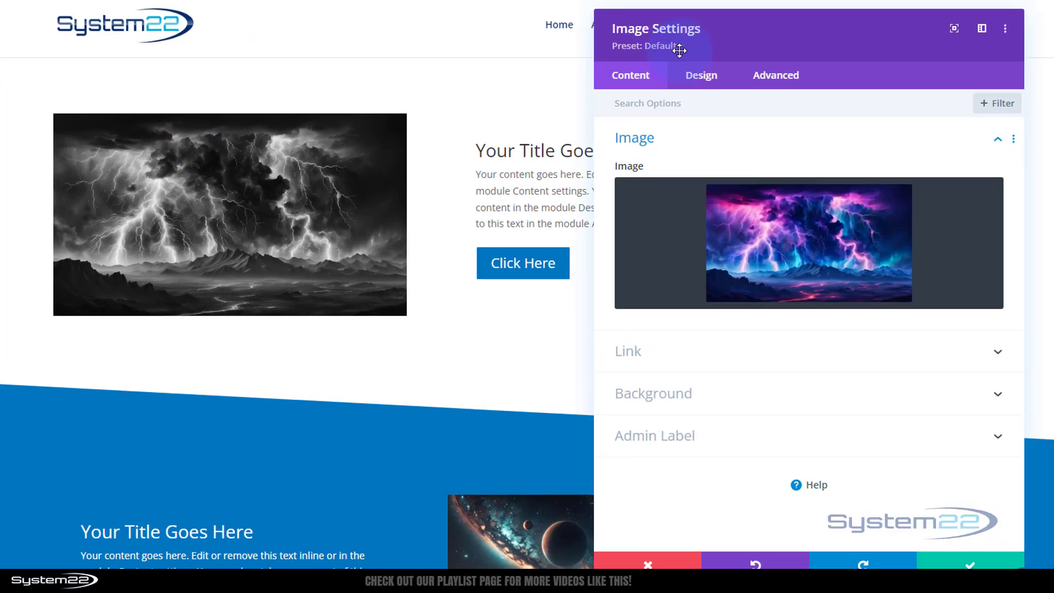
{"action": "left_click_drag", "start_coordinate": [799, 40], "coordinate": [573, 28]}
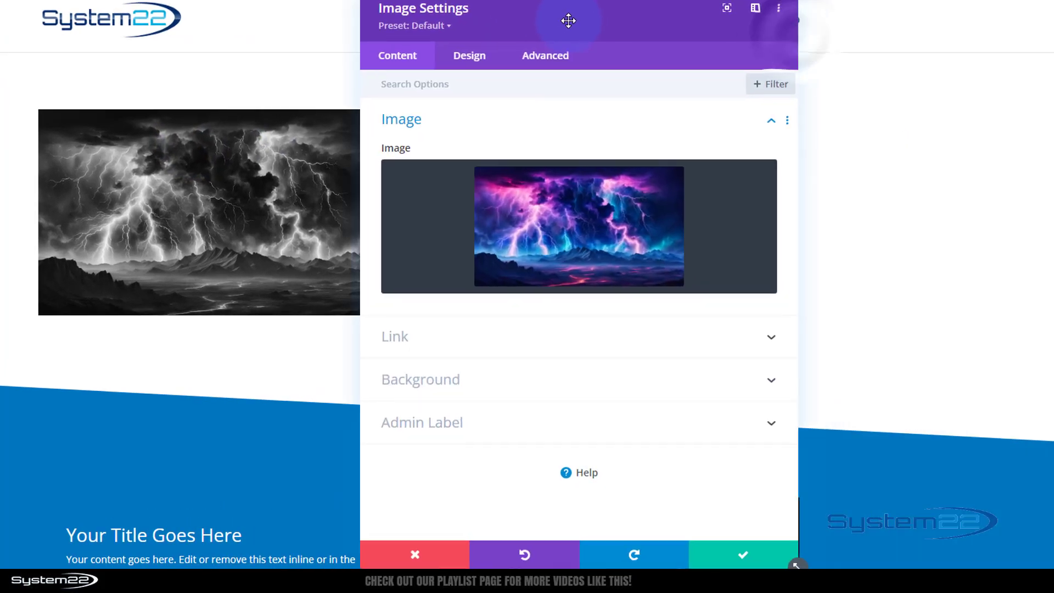
{"action": "left_click", "coordinate": [542, 58]}
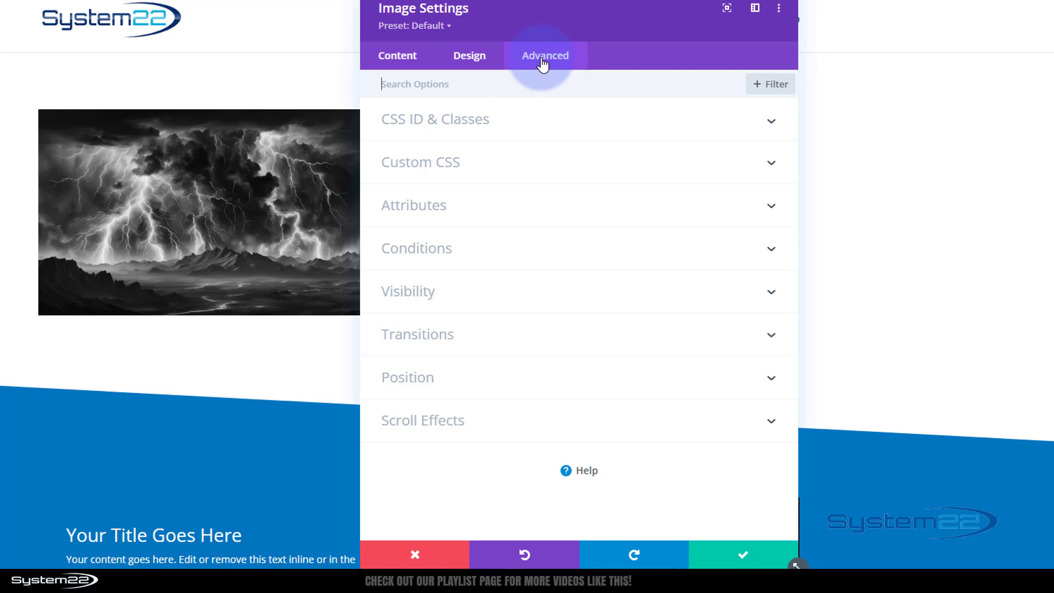
{"action": "left_click", "coordinate": [519, 296]}
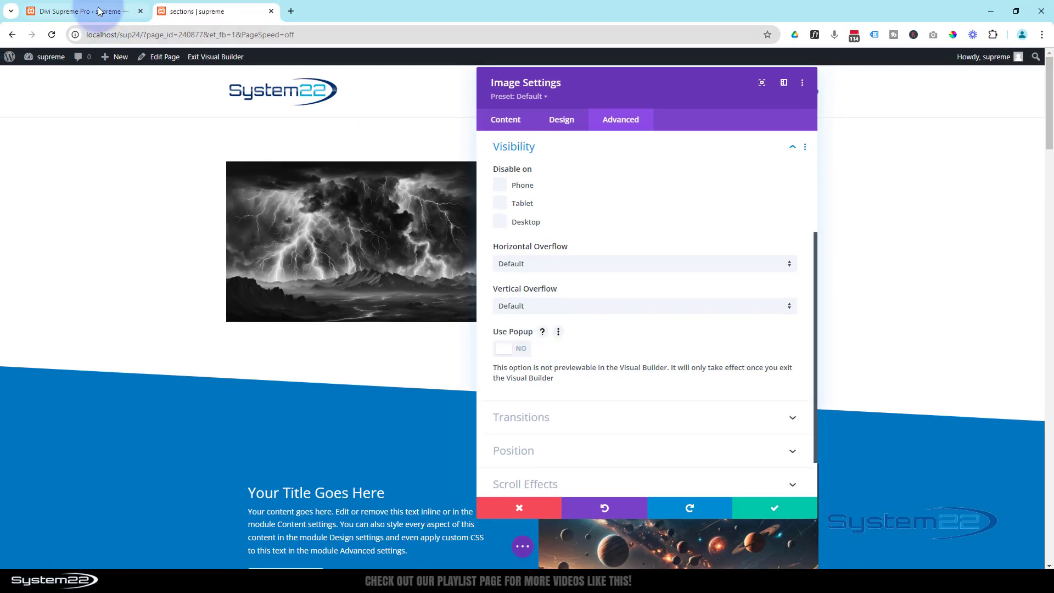
{"action": "left_click", "coordinate": [87, 11]}
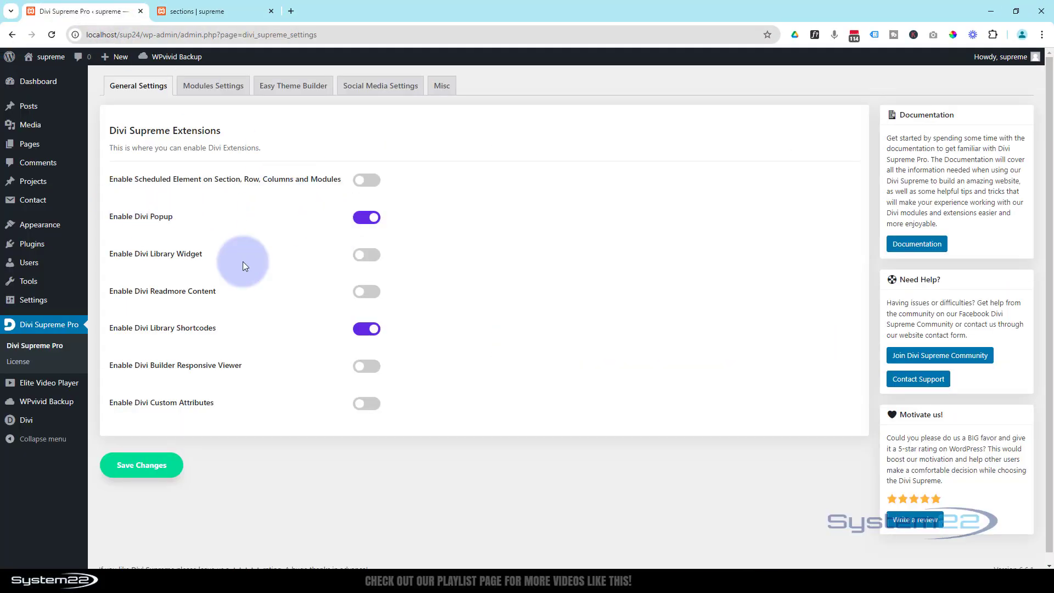
{"action": "left_click", "coordinate": [198, 12]}
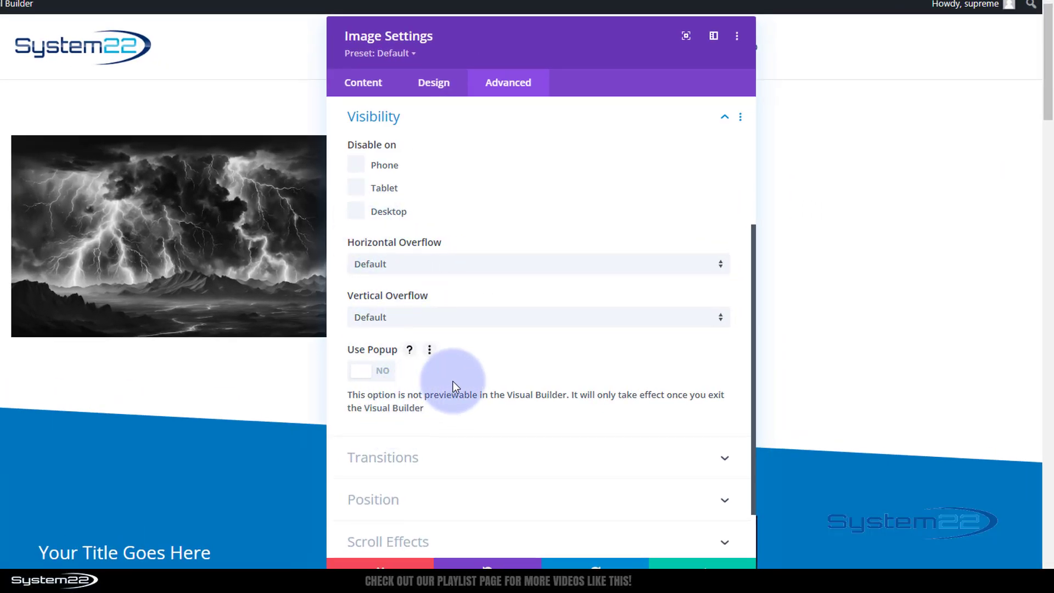
{"action": "left_click", "coordinate": [385, 379]}
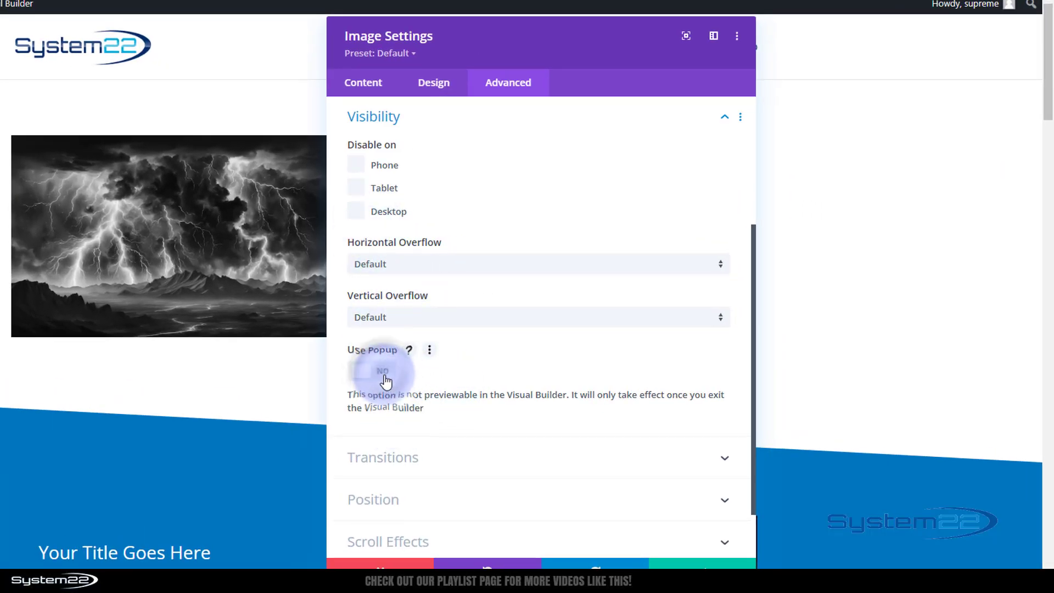
Keep the popup type as Layout and choose the "Sale On" layout from the Divi Library for the image's popup
{"action": "scroll", "coordinate": [521, 330], "scroll_direction": "down", "scroll_amount": 3}
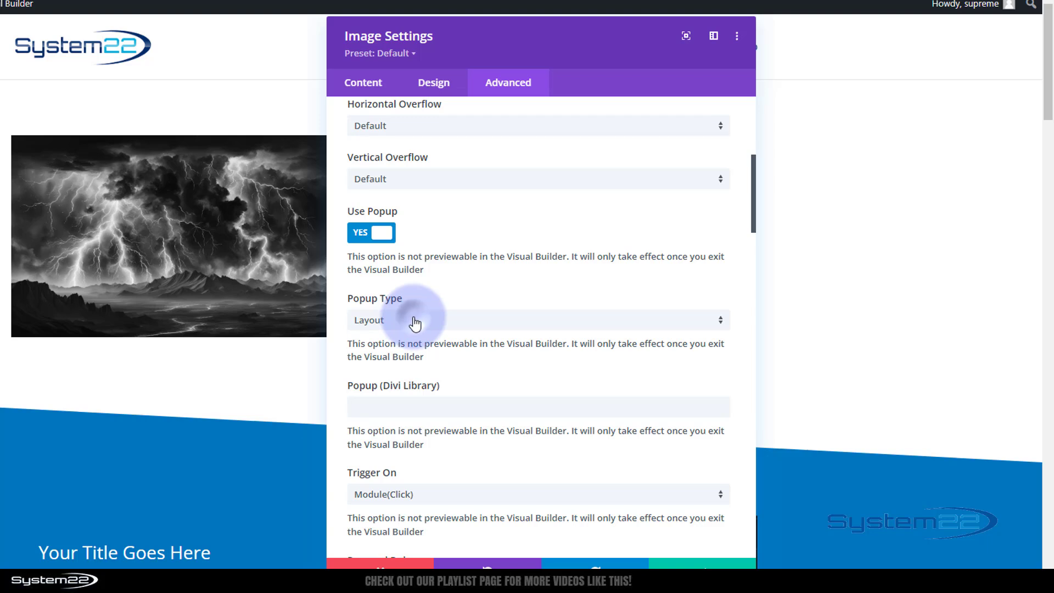
{"action": "left_click", "coordinate": [414, 322]}
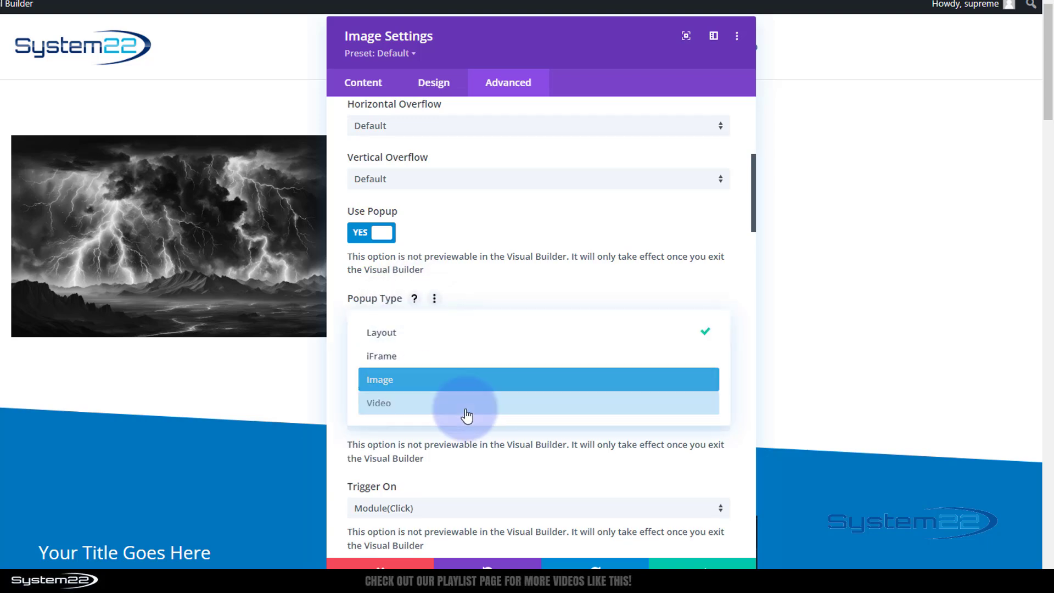
{"action": "left_click", "coordinate": [492, 298]}
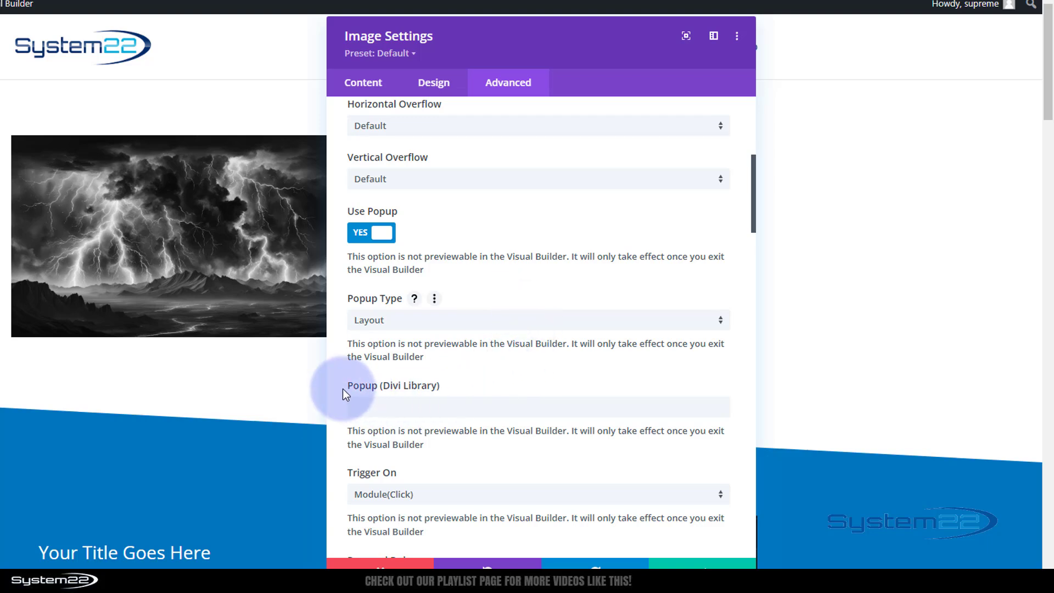
{"action": "left_click", "coordinate": [391, 409]}
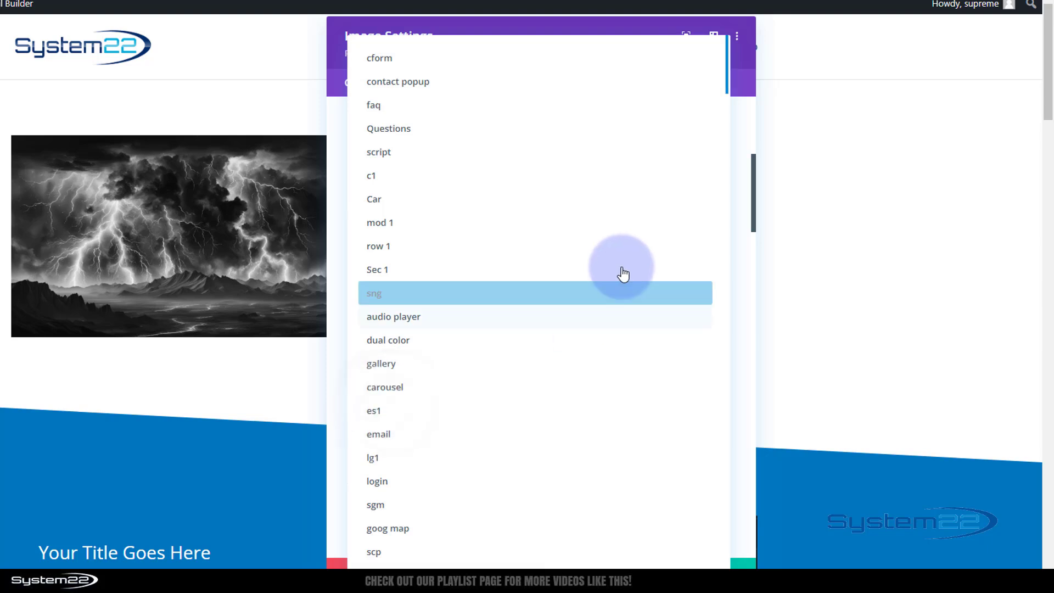
{"action": "left_click_drag", "start_coordinate": [727, 94], "coordinate": [714, 574]}
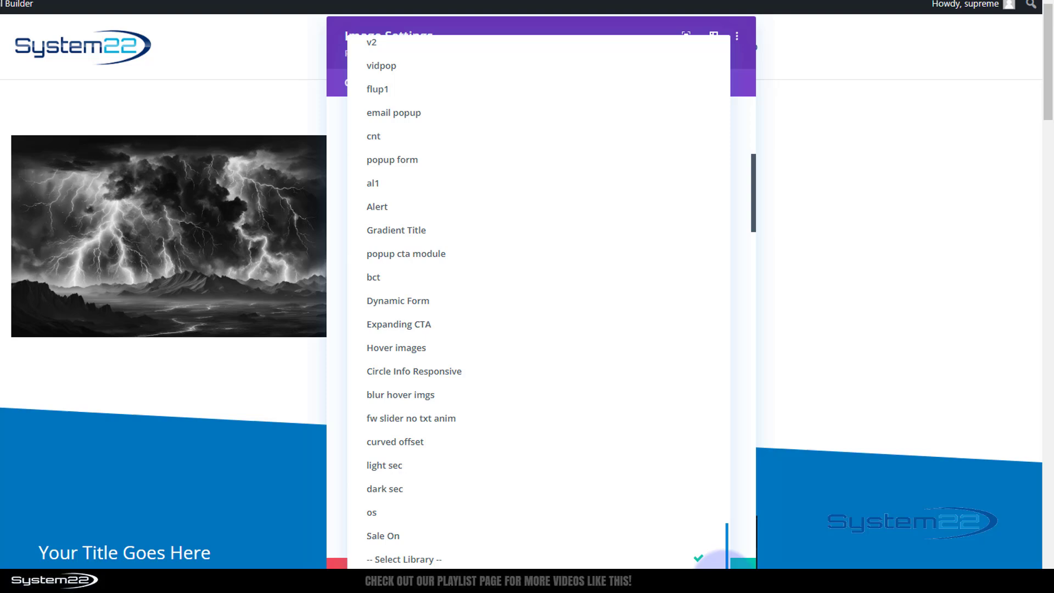
{"action": "left_click", "coordinate": [384, 536]}
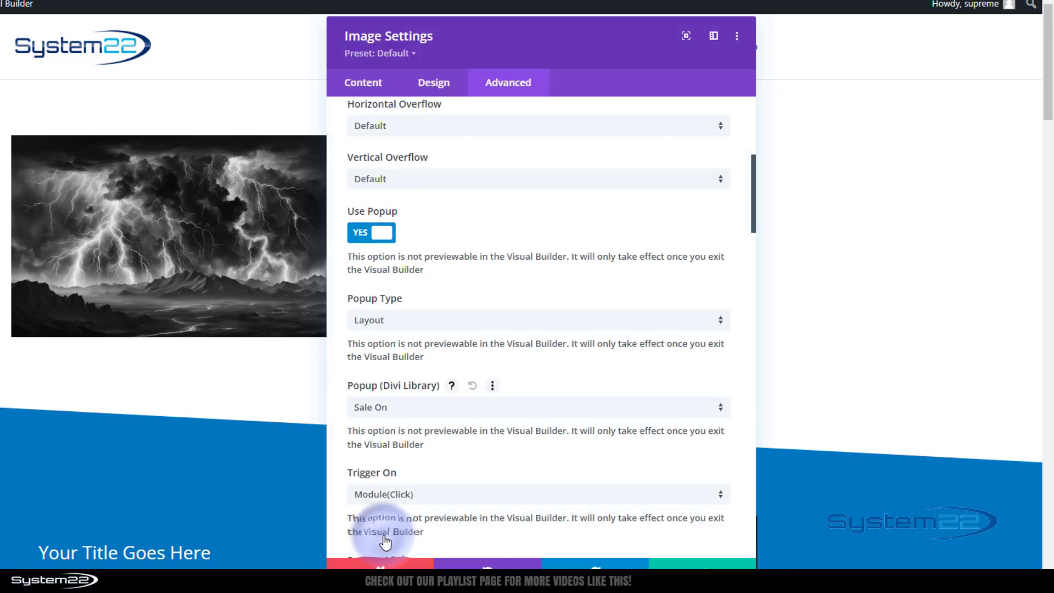
Look through the popup's trigger options, move the settings window off the image, and set Trigger On to Page Load
{"action": "scroll", "coordinate": [496, 364], "scroll_direction": "down", "scroll_amount": 4}
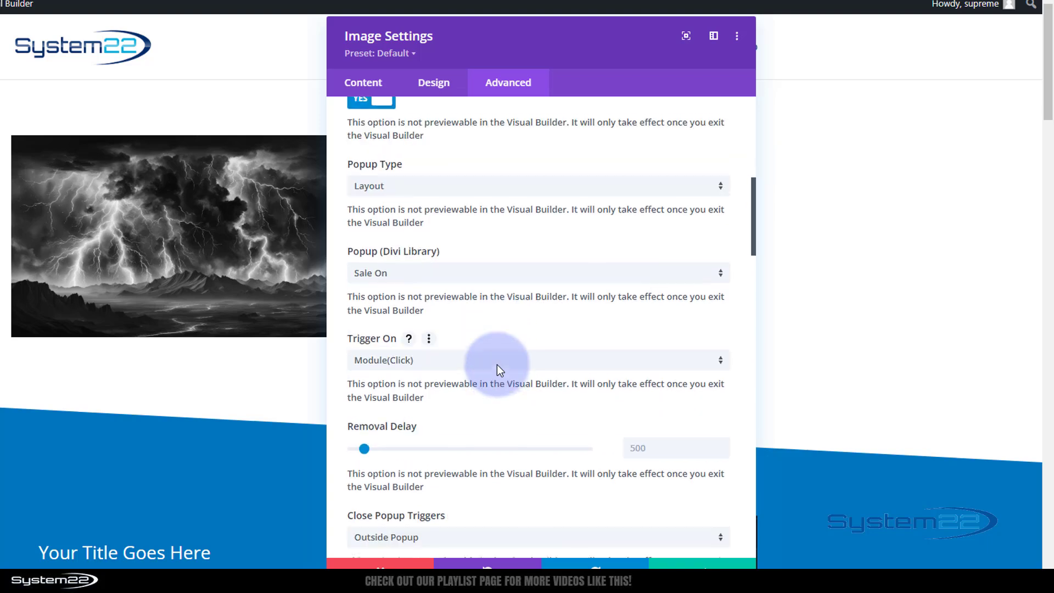
{"action": "left_click", "coordinate": [467, 291]}
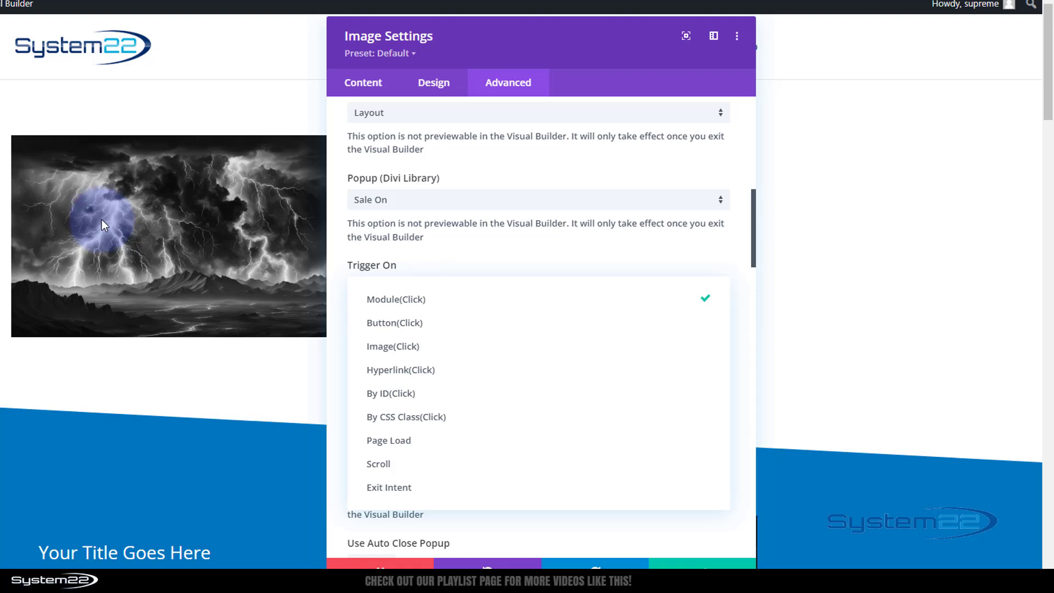
{"action": "left_click", "coordinate": [581, 64]}
{"action": "left_click_drag", "start_coordinate": [462, 53], "coordinate": [287, 37]}
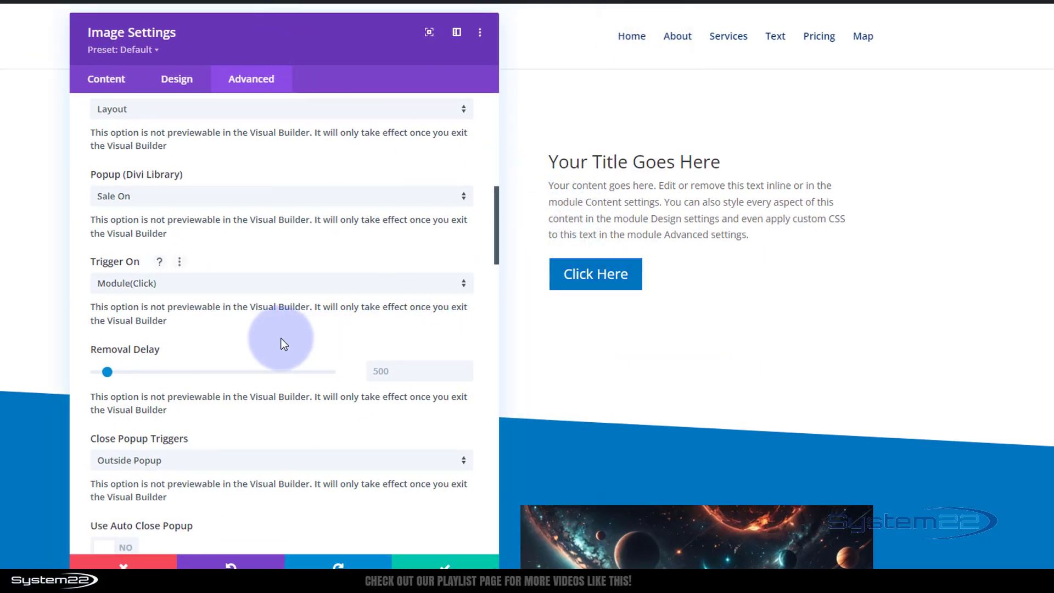
{"action": "left_click", "coordinate": [239, 290]}
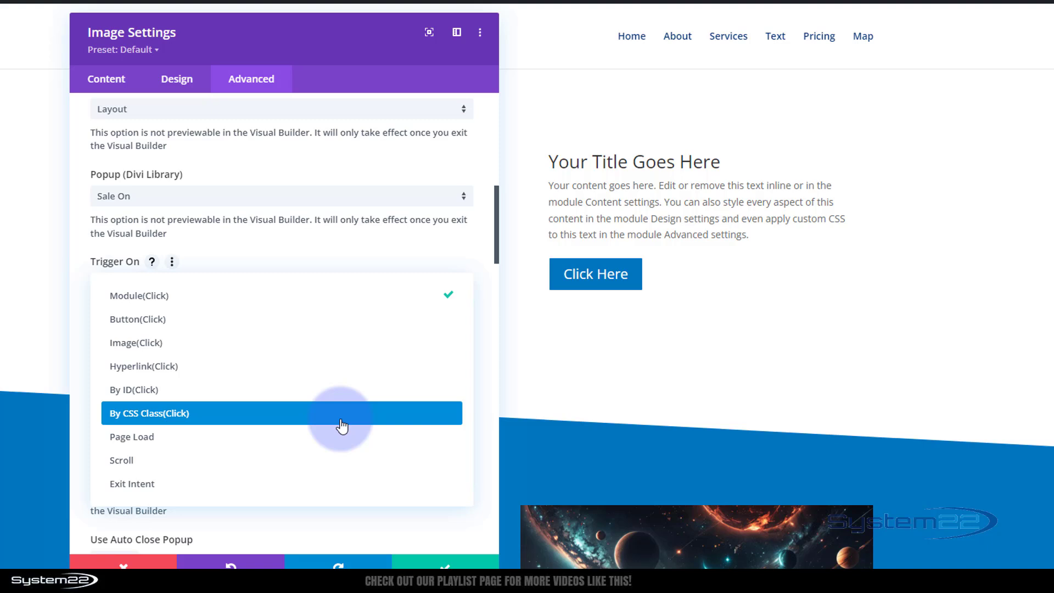
{"action": "left_click", "coordinate": [142, 443]}
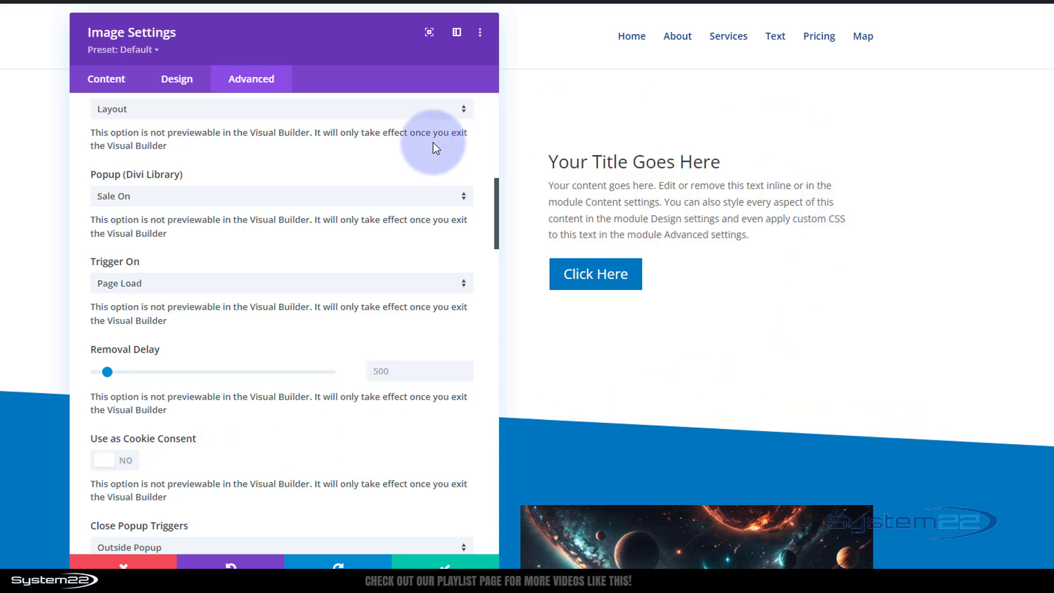
Turn on Use Auto Close Popup and set the popup to close after 10s
{"action": "scroll", "coordinate": [176, 357], "scroll_direction": "down", "scroll_amount": 3}
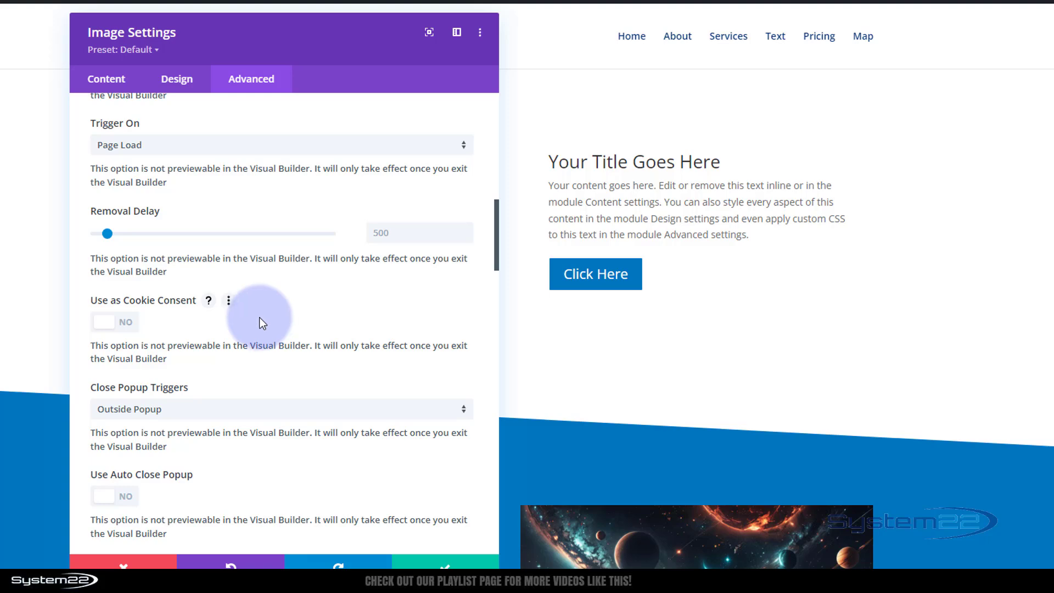
{"action": "scroll", "coordinate": [259, 317], "scroll_direction": "down", "scroll_amount": 3}
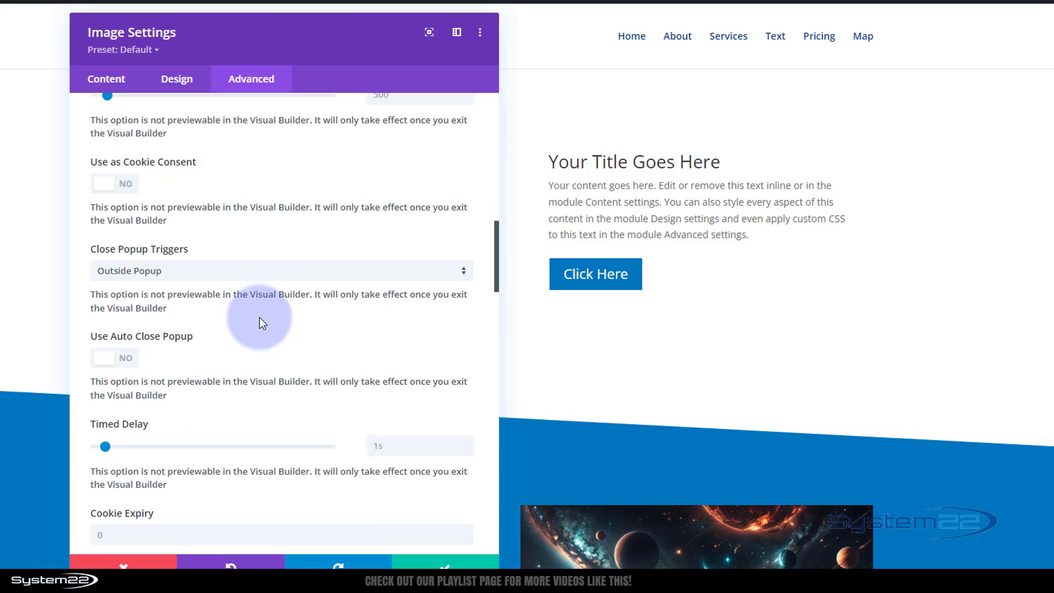
{"action": "scroll", "coordinate": [259, 318], "scroll_direction": "down", "scroll_amount": 2}
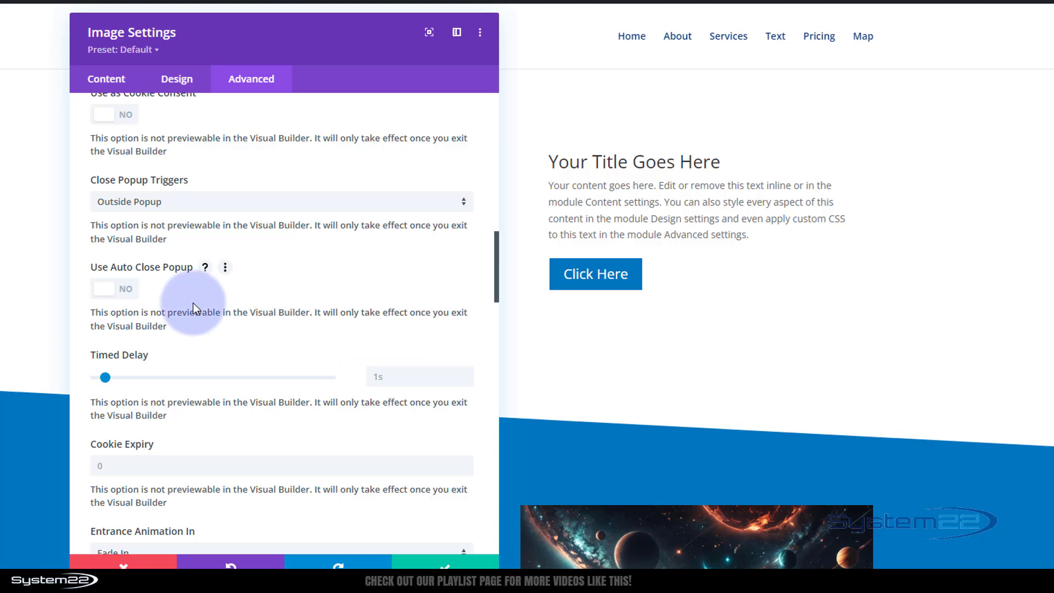
{"action": "left_click", "coordinate": [119, 294]}
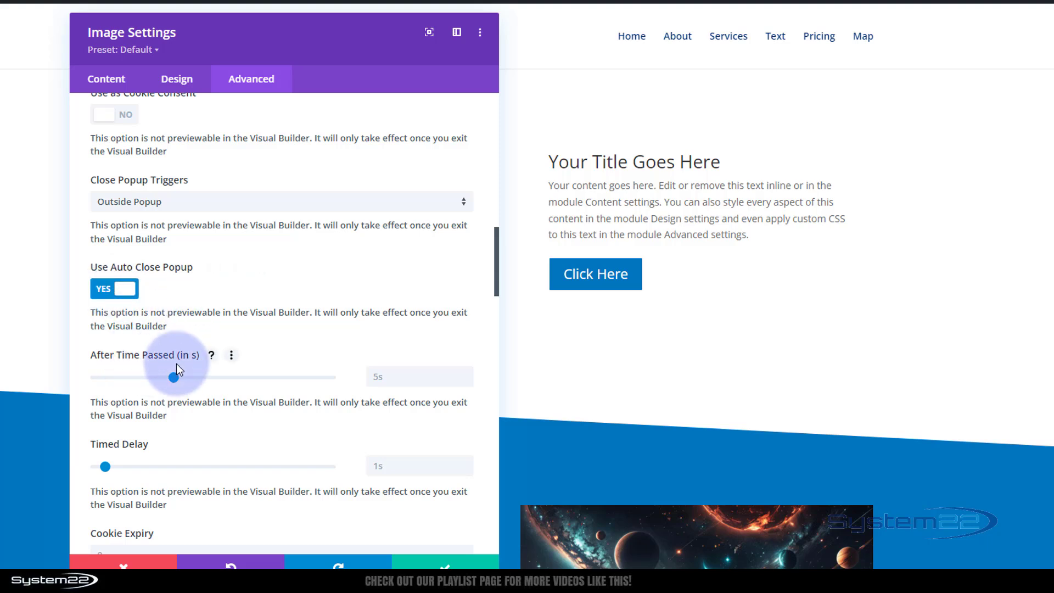
{"action": "left_click", "coordinate": [376, 377]}
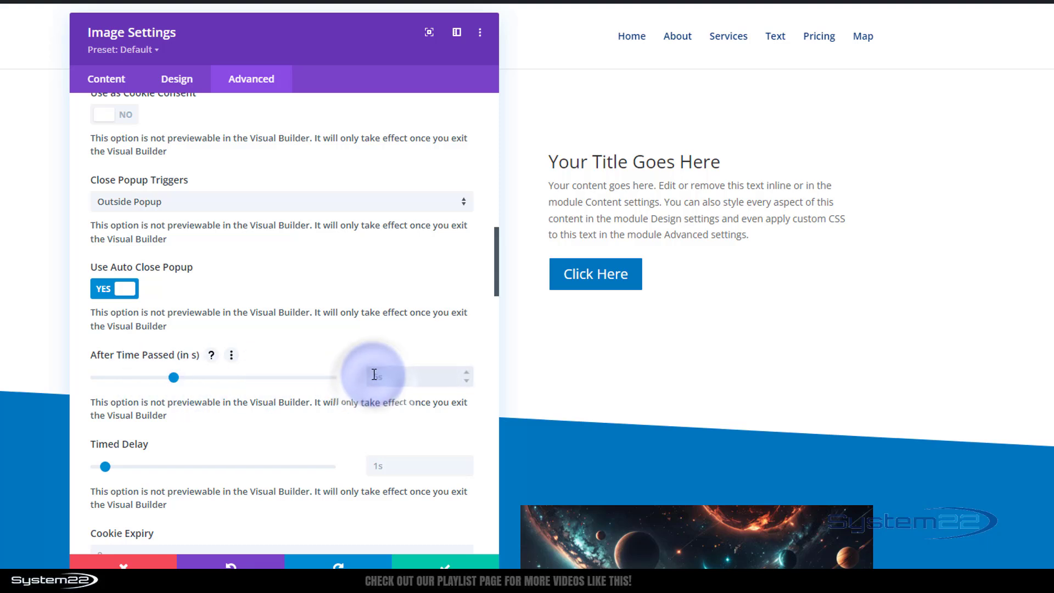
{"action": "type", "text": "10s"}
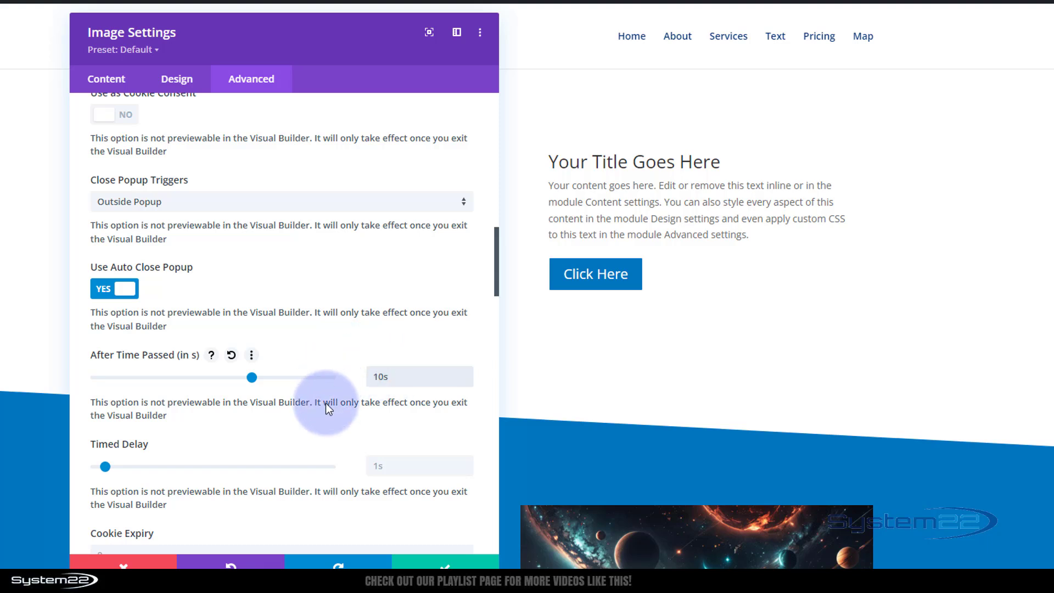
Set the popup's Timed Delay to 5s
{"action": "scroll", "coordinate": [324, 409], "scroll_direction": "down", "scroll_amount": 3}
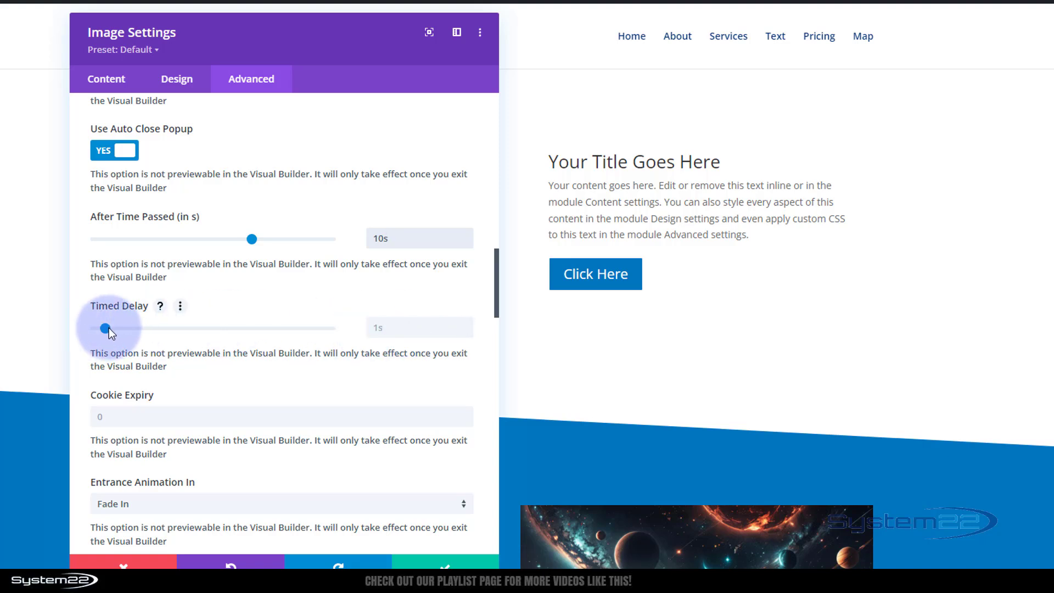
{"action": "left_click_drag", "start_coordinate": [111, 329], "coordinate": [149, 329]}
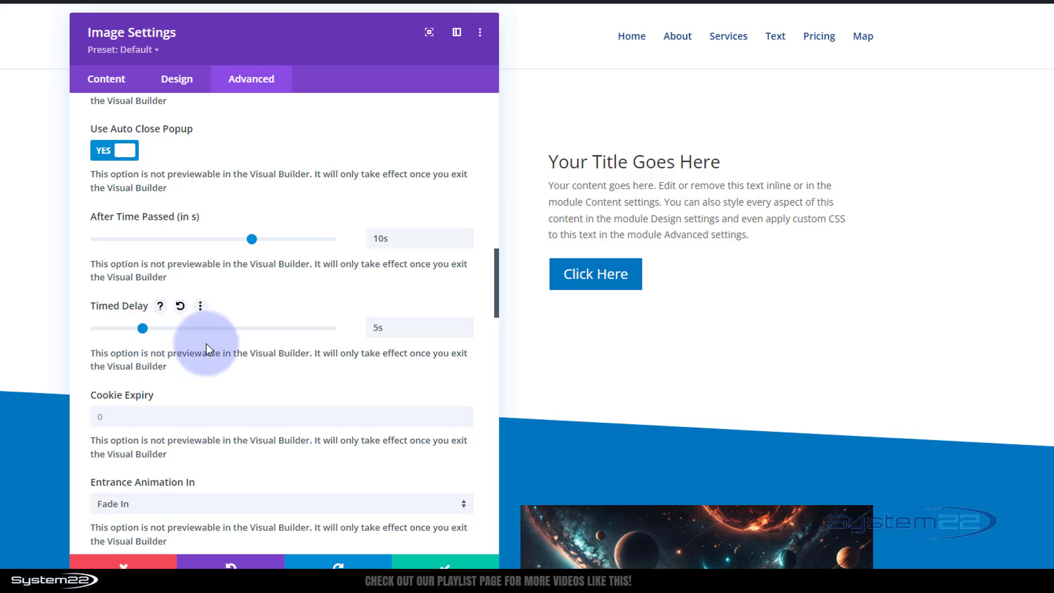
{"action": "scroll", "coordinate": [245, 378], "scroll_direction": "down", "scroll_amount": 1}
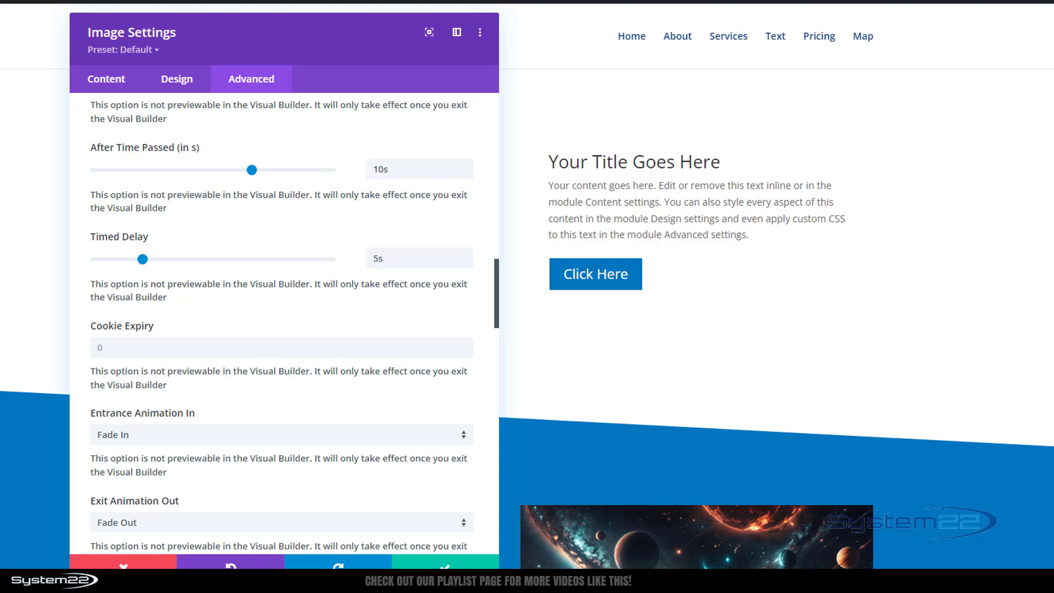
Examine the remaining popup options: cookie expiry, animations, position, responsive max width, overlay, and the close button's placement, icon and colors
{"action": "left_click", "coordinate": [157, 349]}
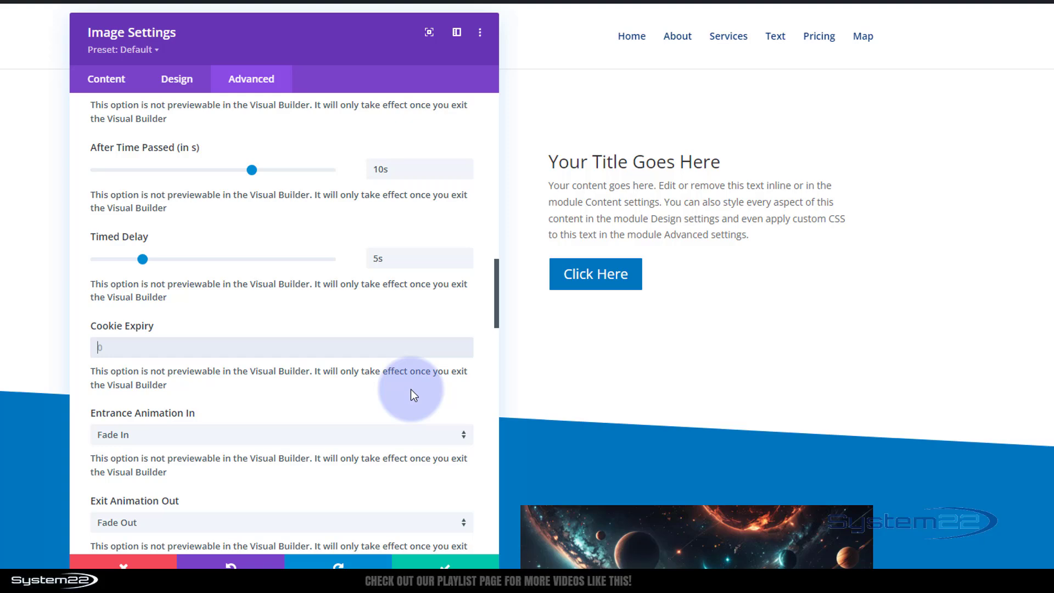
{"action": "scroll", "coordinate": [410, 390], "scroll_direction": "down", "scroll_amount": 3}
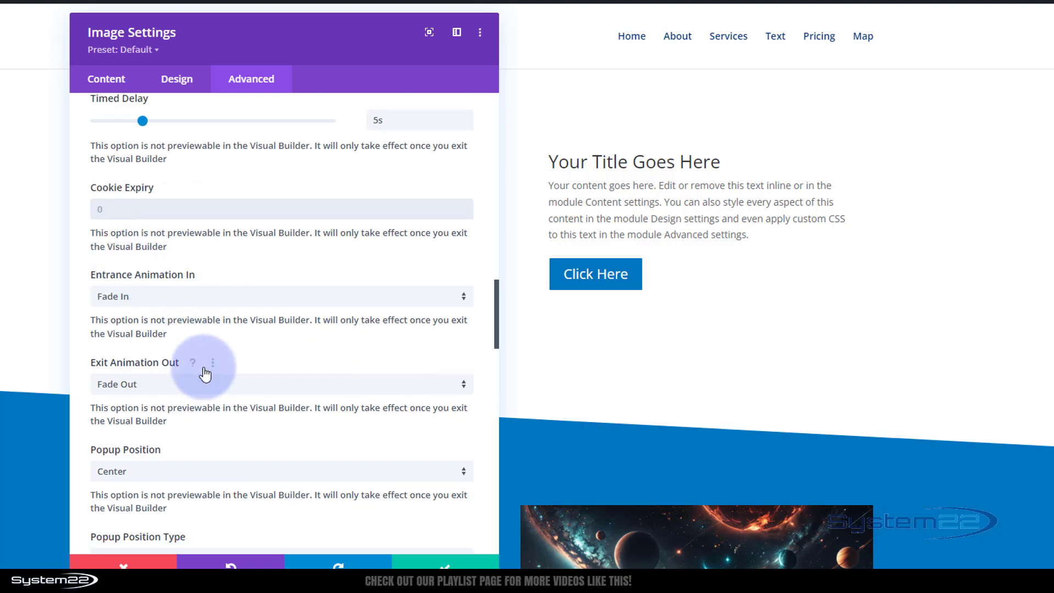
{"action": "scroll", "coordinate": [205, 373], "scroll_direction": "down", "scroll_amount": 4}
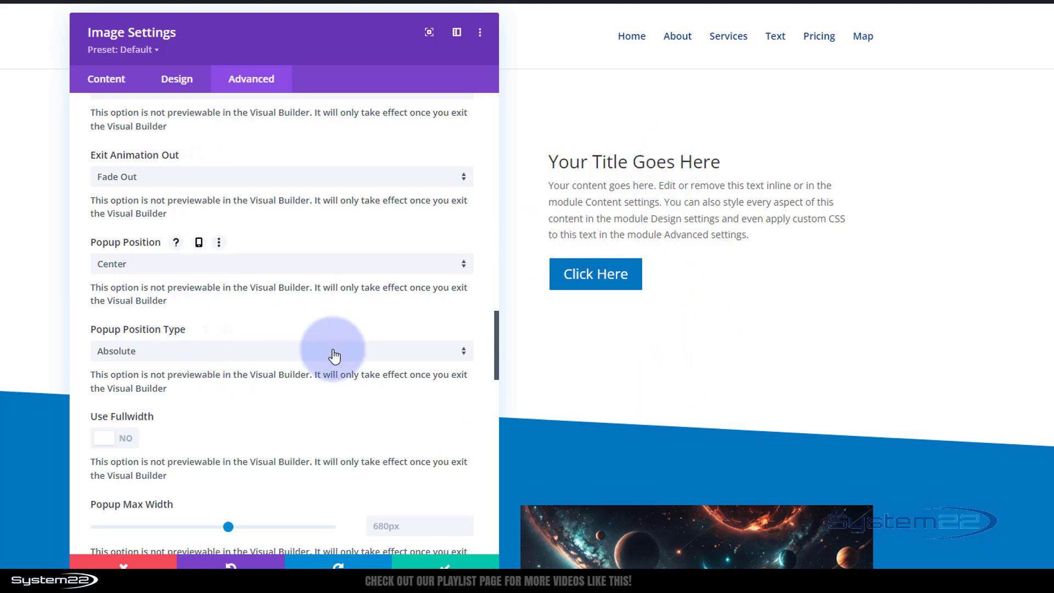
{"action": "scroll", "coordinate": [820, 338], "scroll_direction": "down", "scroll_amount": 1}
{"action": "scroll", "coordinate": [820, 337], "scroll_direction": "down", "scroll_amount": 2}
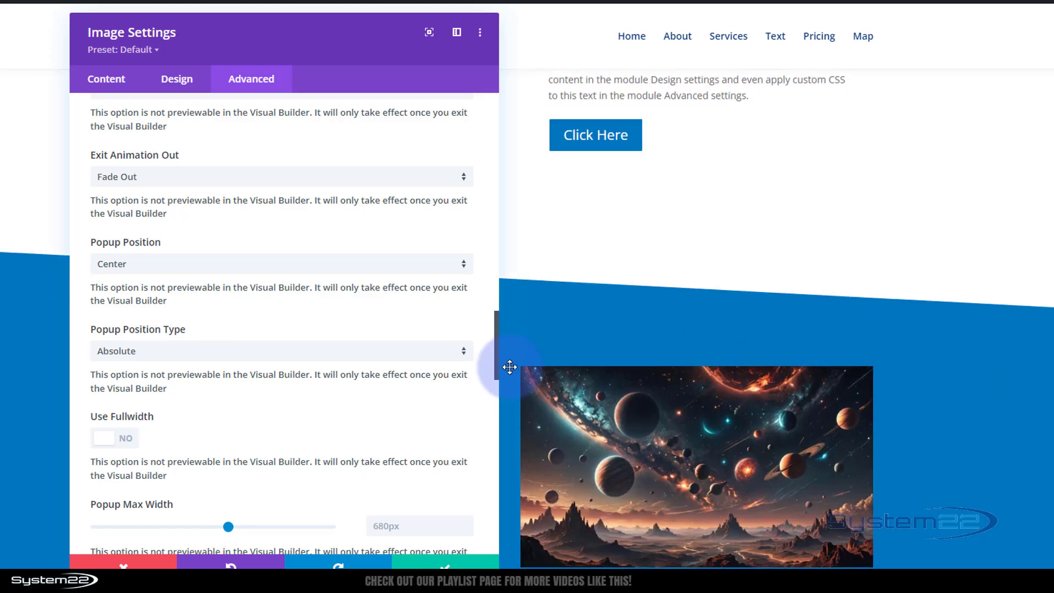
{"action": "scroll", "coordinate": [448, 370], "scroll_direction": "down", "scroll_amount": 3}
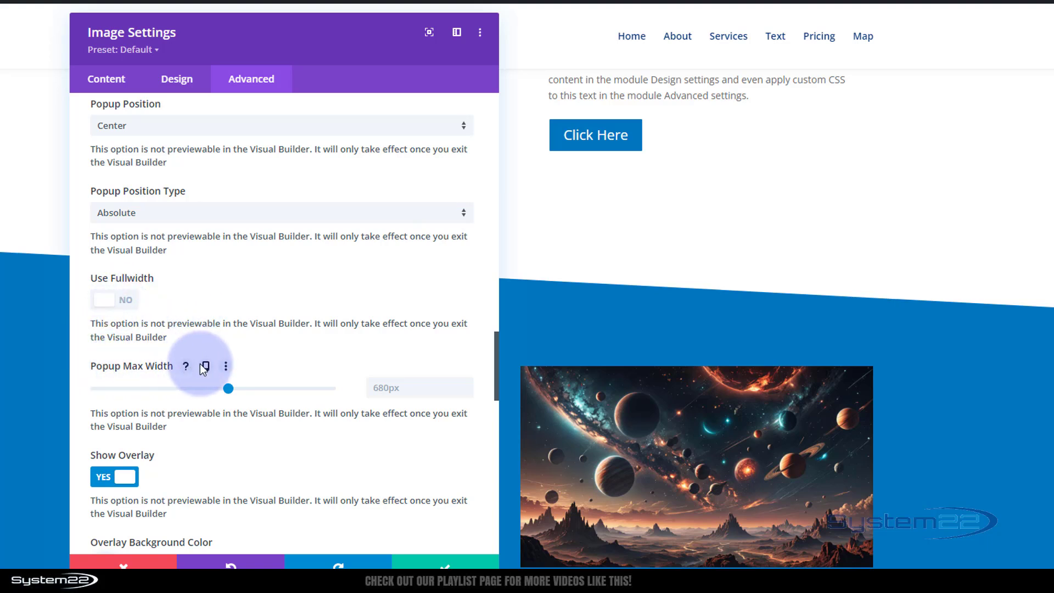
{"action": "left_click", "coordinate": [206, 366]}
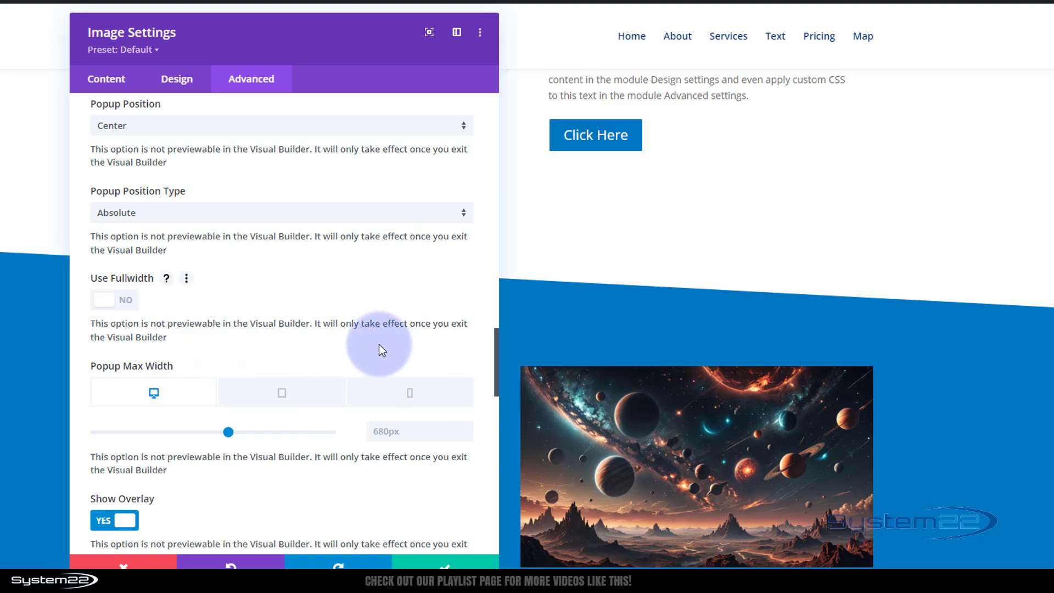
{"action": "scroll", "coordinate": [379, 345], "scroll_direction": "down", "scroll_amount": 4}
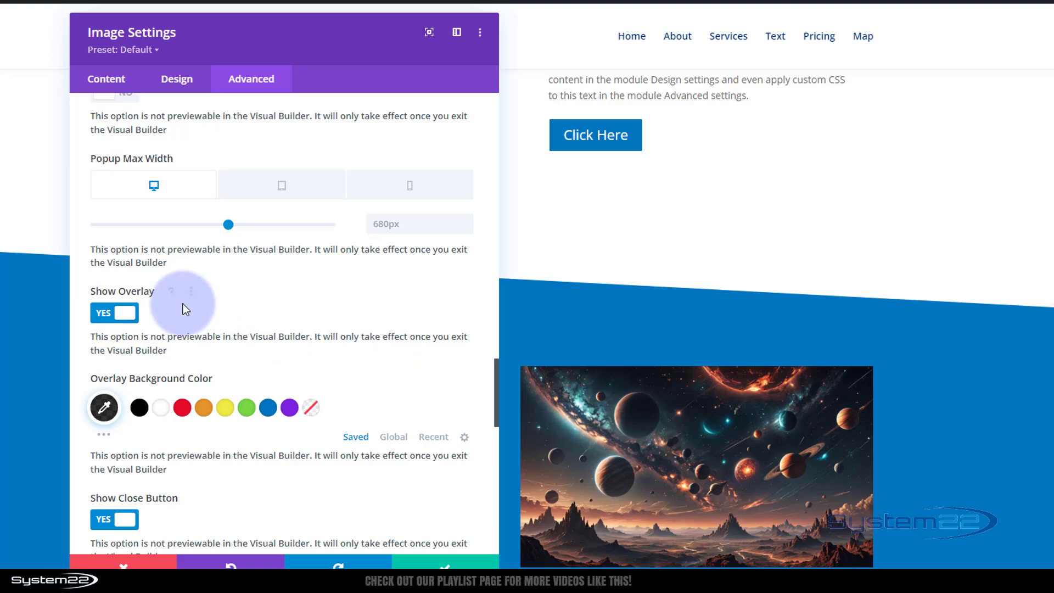
{"action": "scroll", "coordinate": [231, 311], "scroll_direction": "down", "scroll_amount": 3}
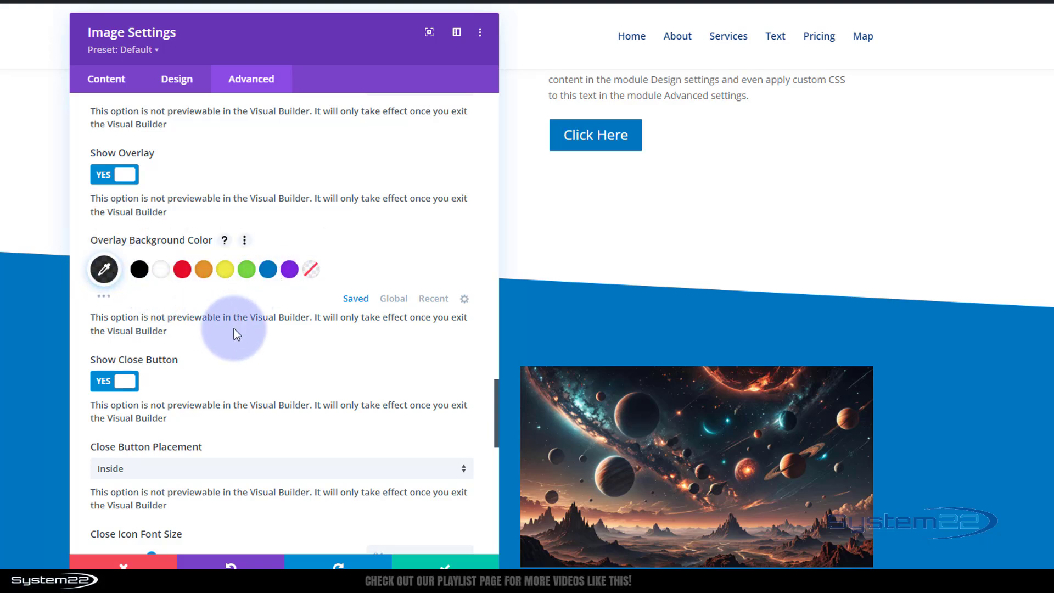
{"action": "scroll", "coordinate": [234, 328], "scroll_direction": "down", "scroll_amount": 3}
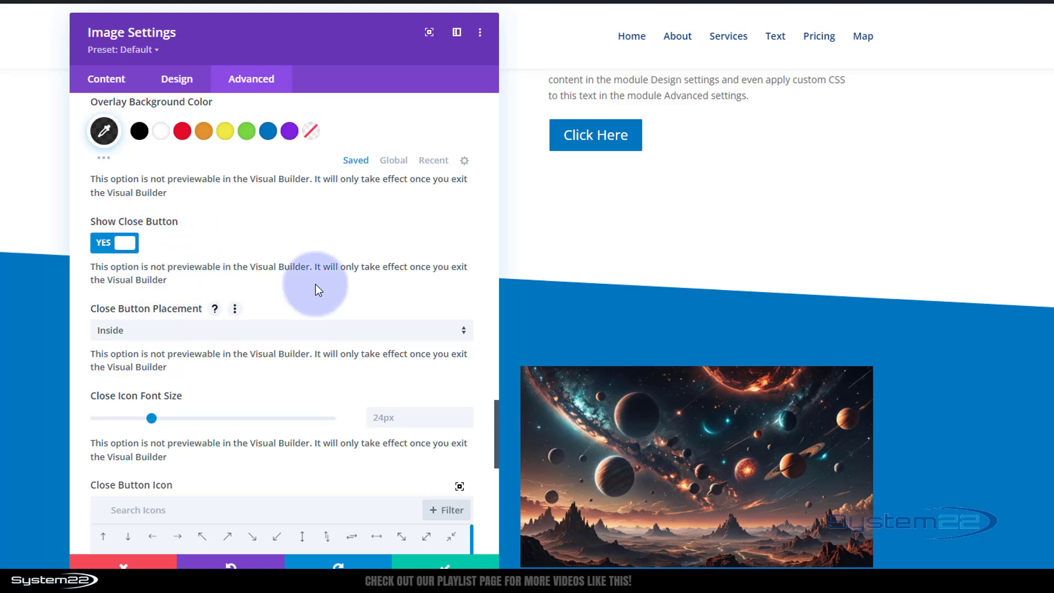
{"action": "scroll", "coordinate": [315, 284], "scroll_direction": "down", "scroll_amount": 3}
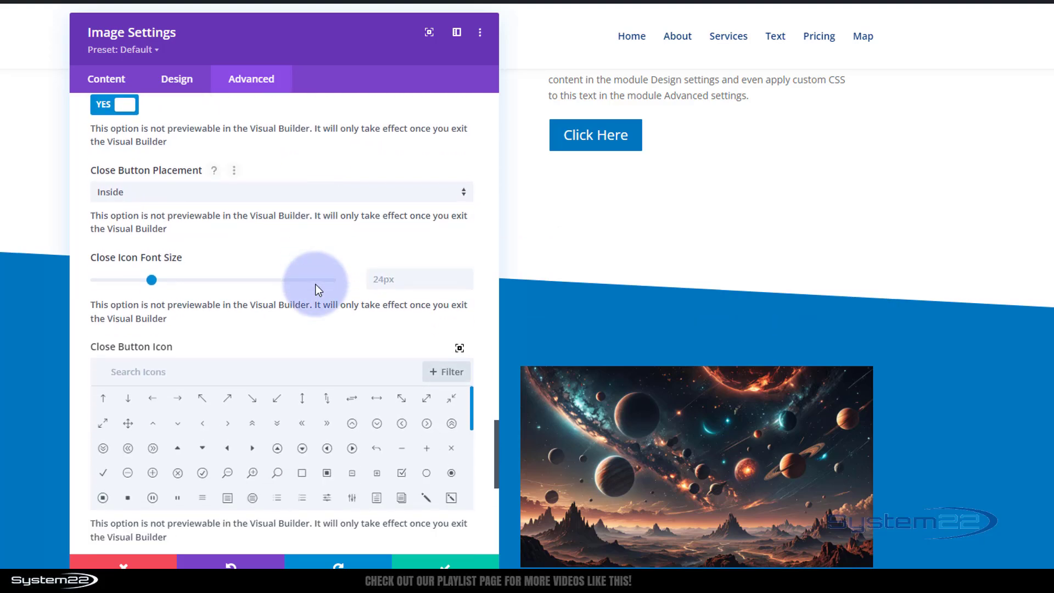
{"action": "scroll", "coordinate": [315, 284], "scroll_direction": "down", "scroll_amount": 2}
{"action": "scroll", "coordinate": [303, 376], "scroll_direction": "down", "scroll_amount": 3}
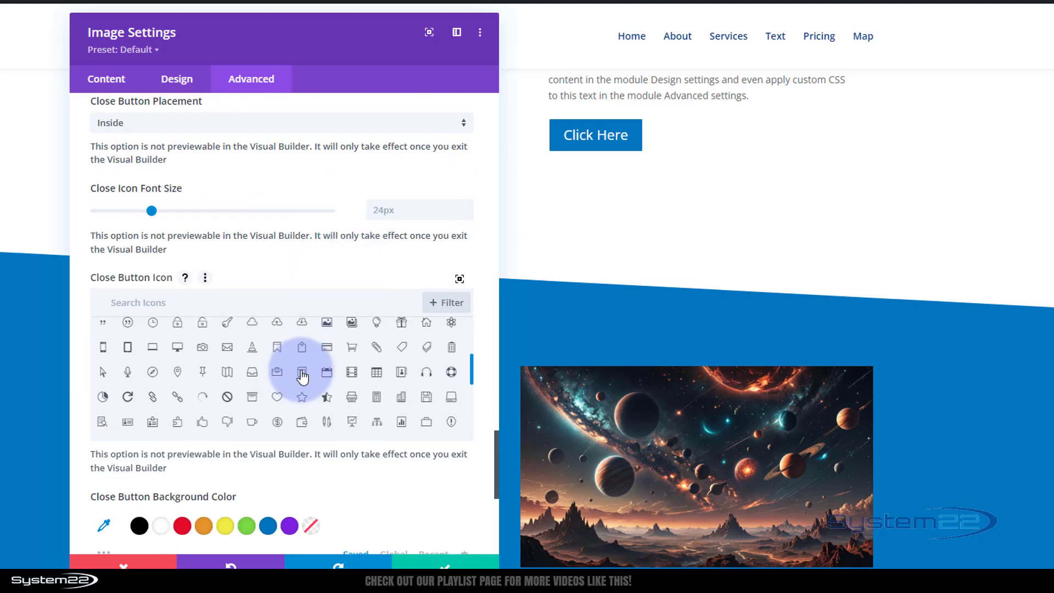
{"action": "scroll", "coordinate": [302, 377], "scroll_direction": "down", "scroll_amount": 3}
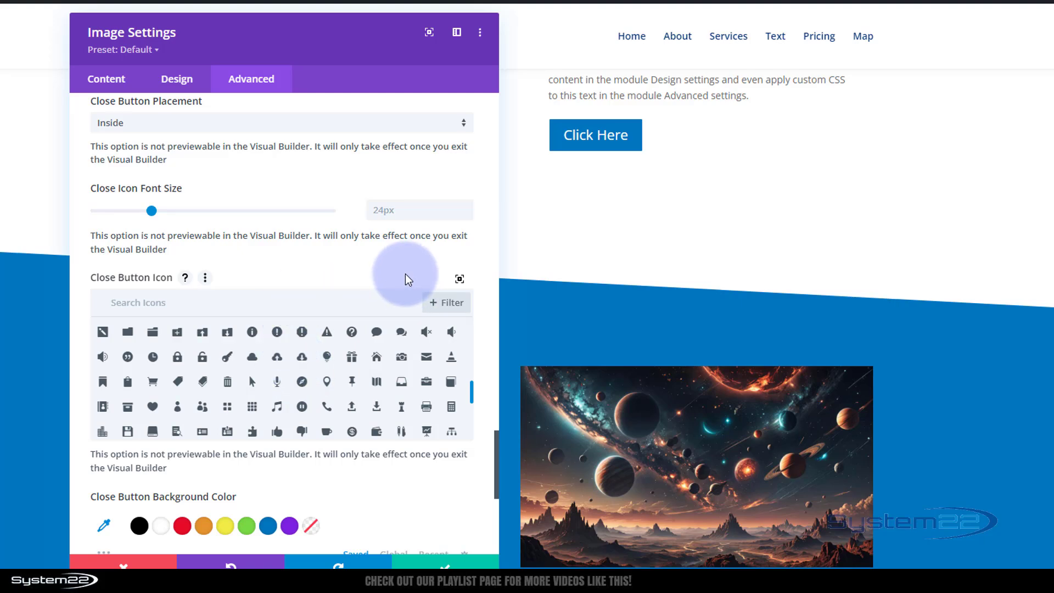
{"action": "scroll", "coordinate": [405, 275], "scroll_direction": "down", "scroll_amount": 5}
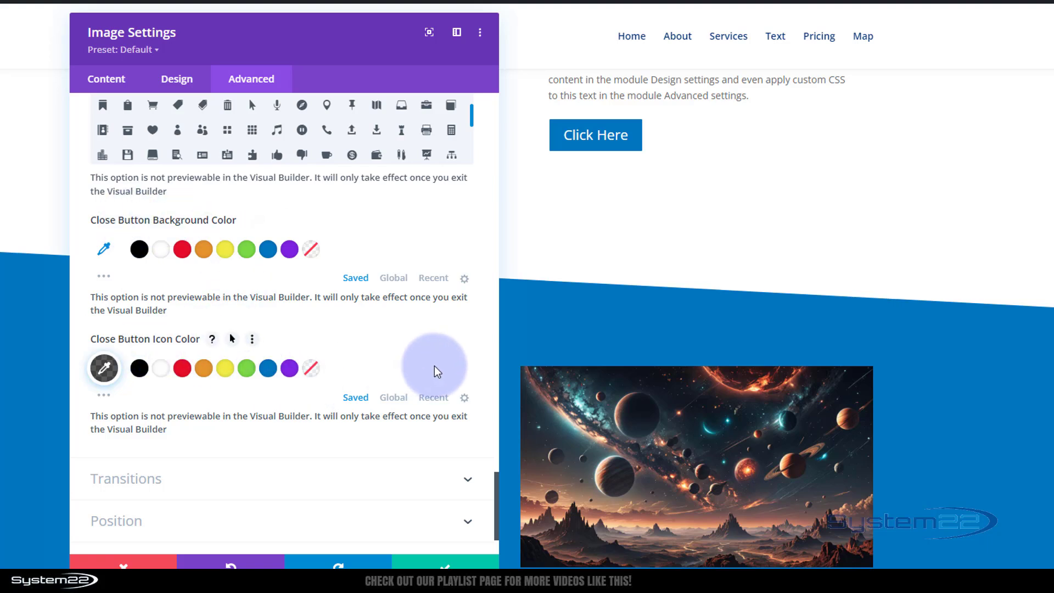
Save the lightning image module's settings and close them
{"action": "scroll", "coordinate": [433, 365], "scroll_direction": "down", "scroll_amount": 2}
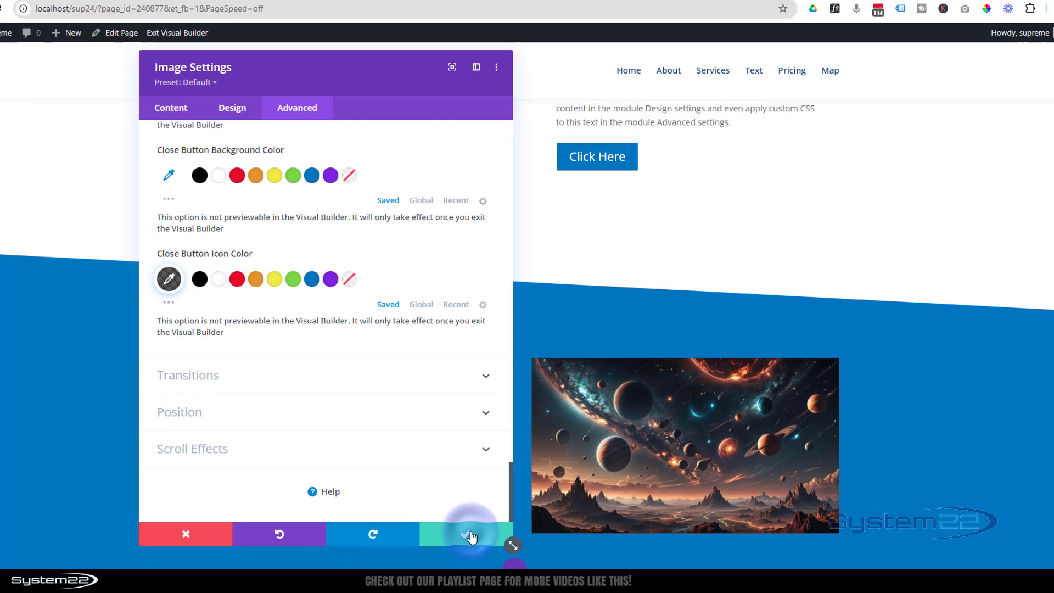
{"action": "left_click", "coordinate": [456, 561]}
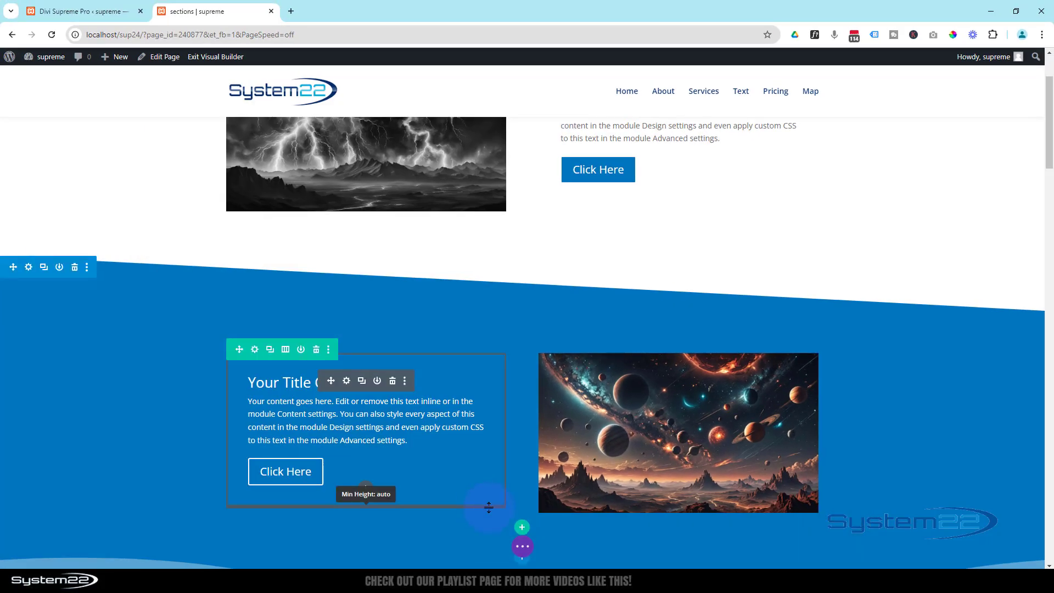
Save the page as a draft and exit the visual builder to the live page
{"action": "left_click", "coordinate": [522, 552]}
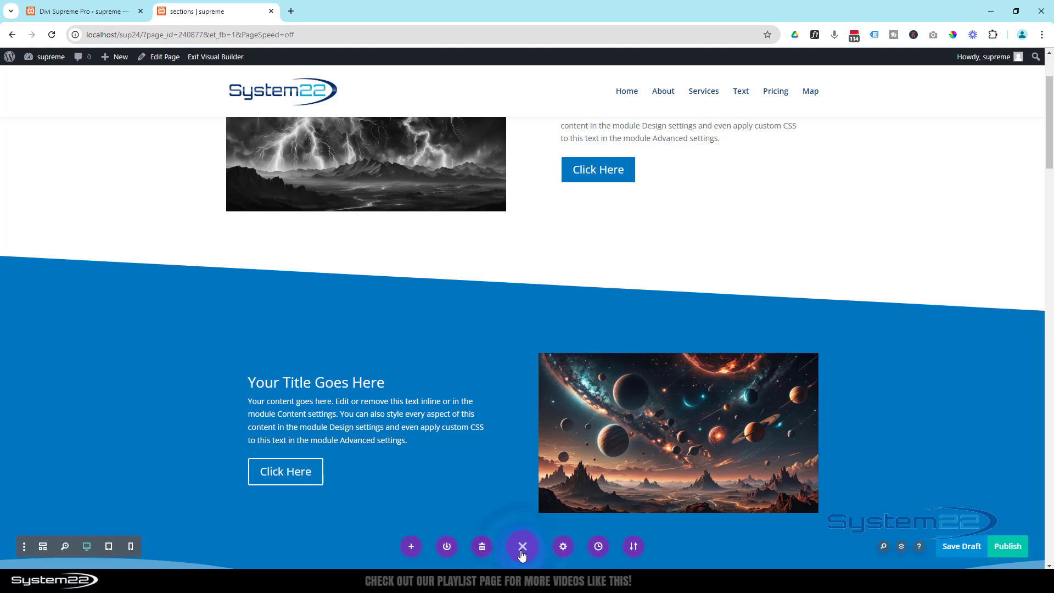
{"action": "left_click", "coordinate": [961, 546]}
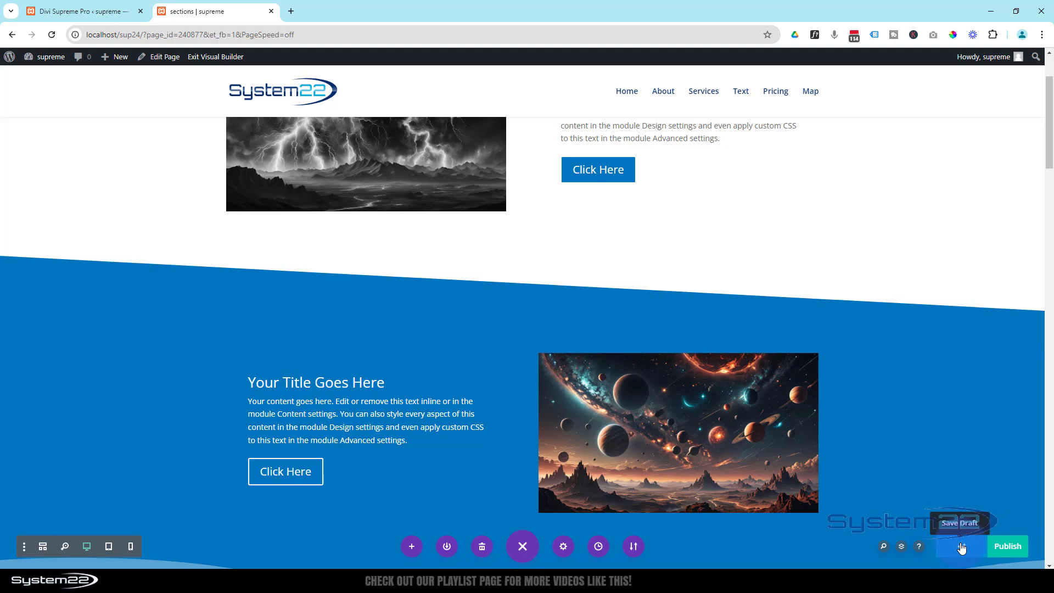
{"action": "left_click", "coordinate": [220, 64]}
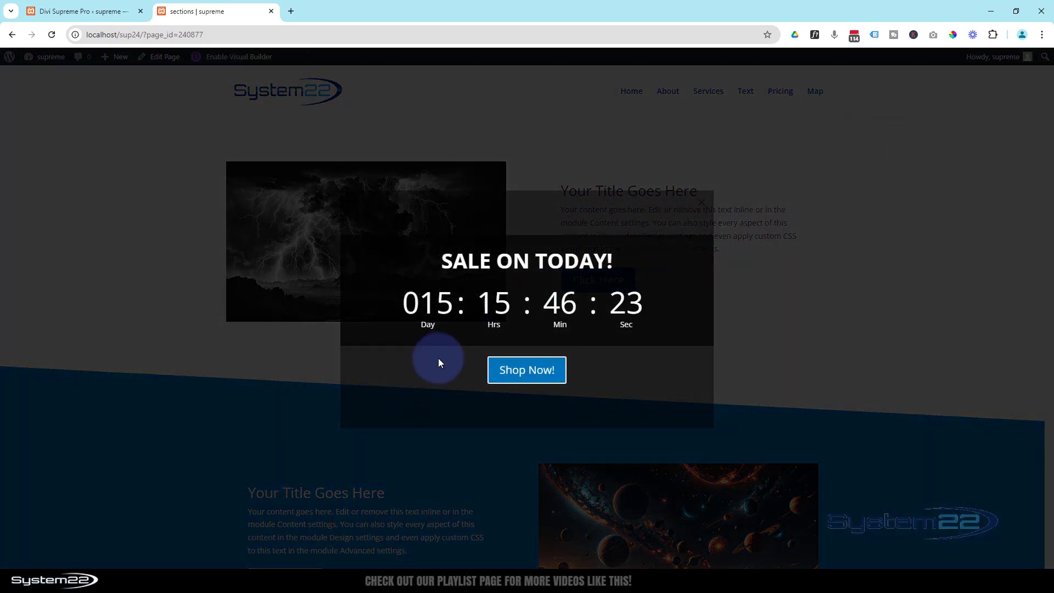
Dismiss the sale countdown popup, look over the page beneath, and reload it to test the popup's timed opening and automatic closing
{"action": "left_click", "coordinate": [214, 219]}
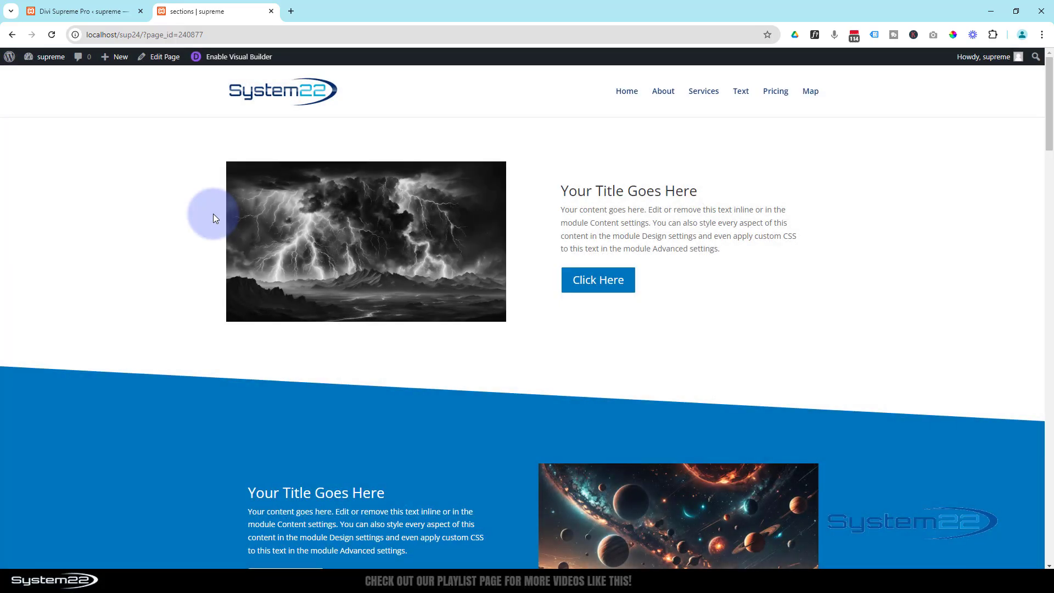
{"action": "scroll", "coordinate": [278, 189], "scroll_direction": "down", "scroll_amount": 8}
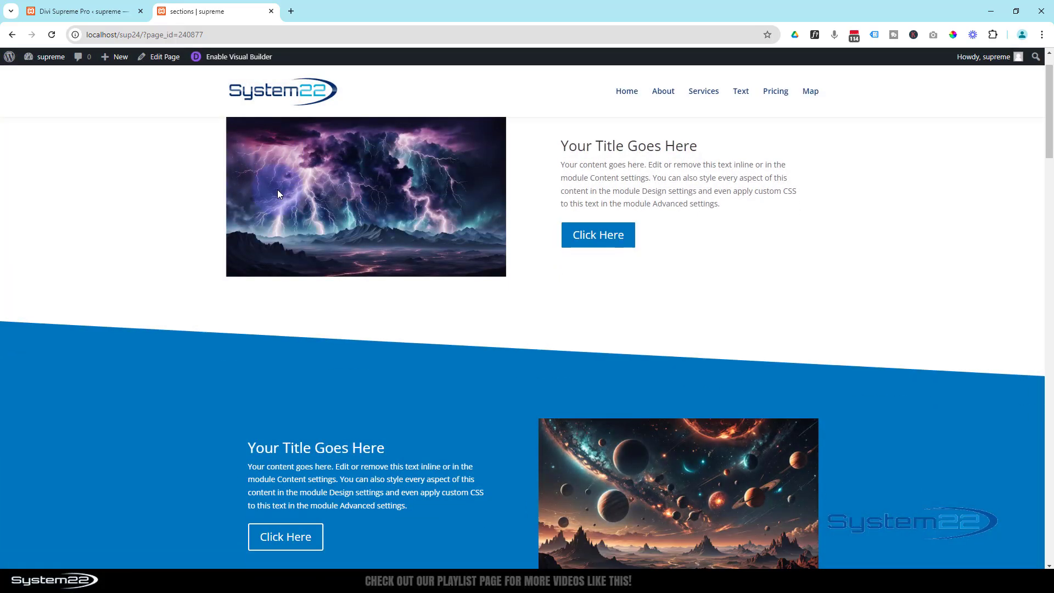
{"action": "scroll", "coordinate": [277, 193], "scroll_direction": "up", "scroll_amount": 8}
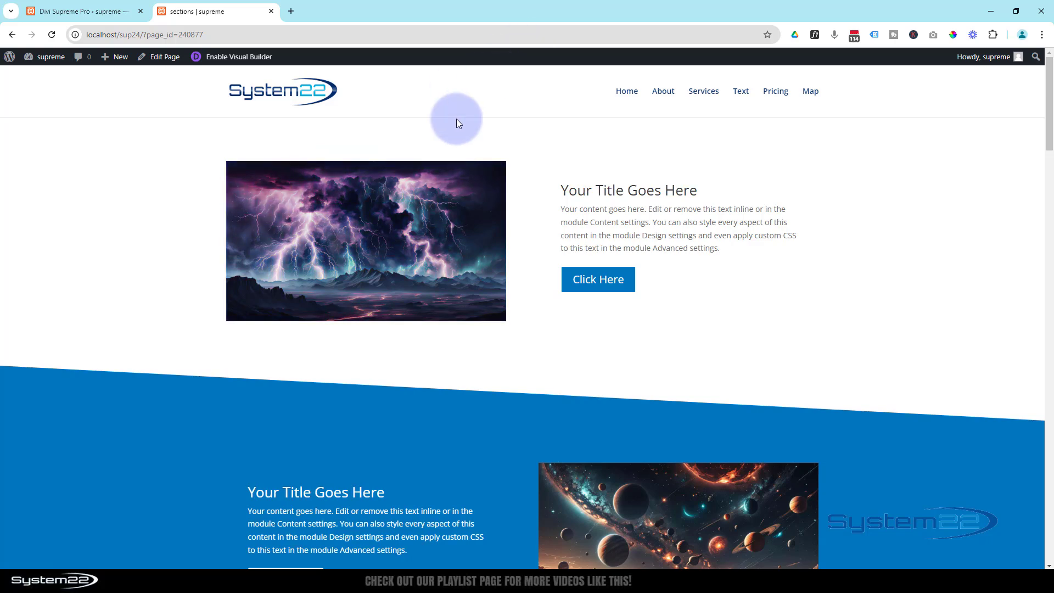
{"action": "scroll", "coordinate": [444, 144], "scroll_direction": "down", "scroll_amount": 3}
{"action": "scroll", "coordinate": [445, 144], "scroll_direction": "up", "scroll_amount": 3}
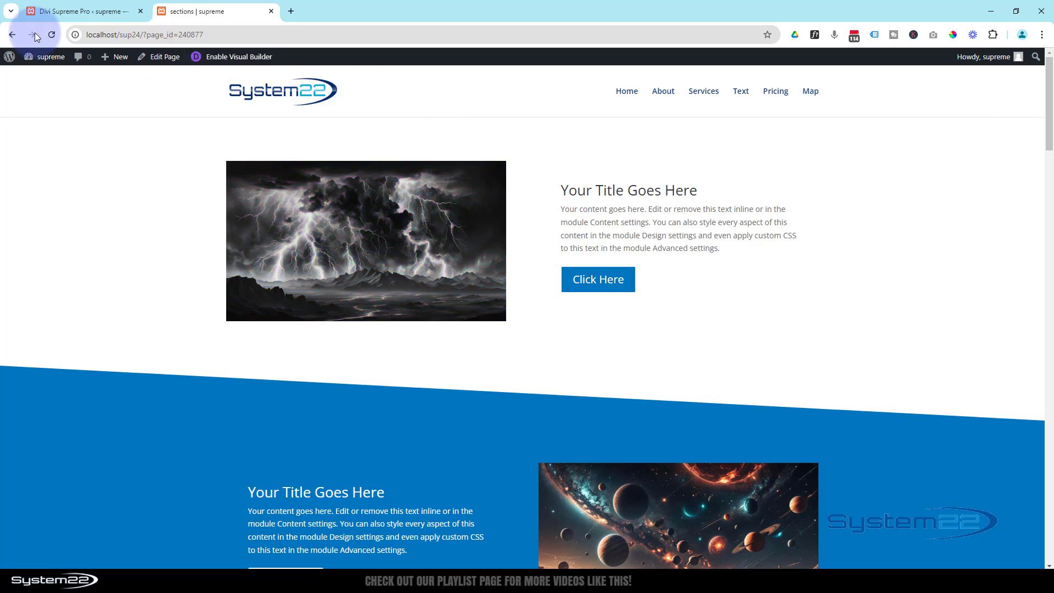
{"action": "left_click", "coordinate": [51, 34]}
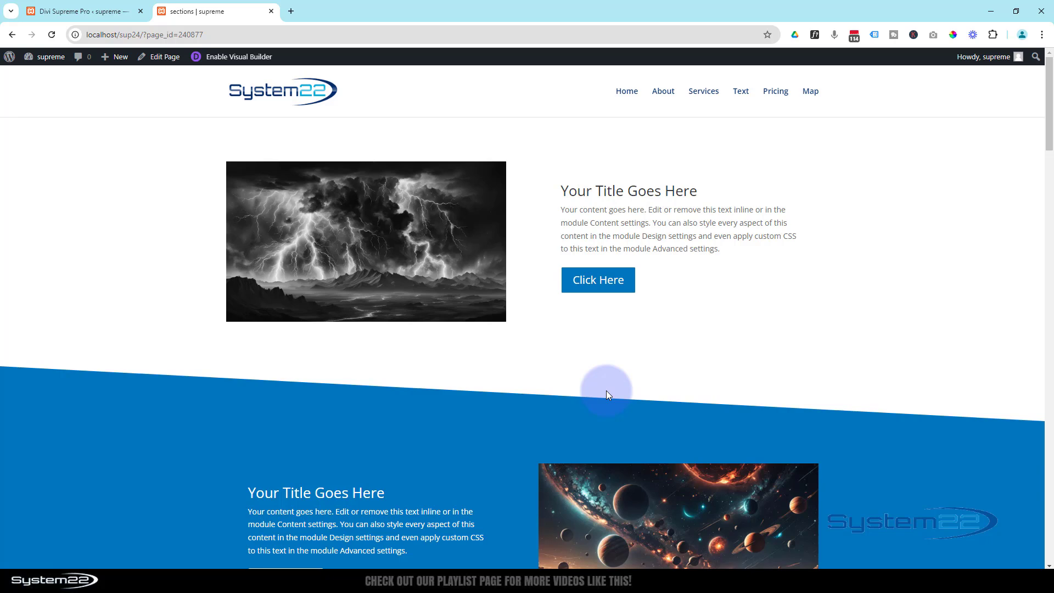
Preview the page in device emulation as iPhone 12 Pro and as iPad Air, reloading it on each to check the popup
{"action": "key", "text": "ctrl+shift+i"}
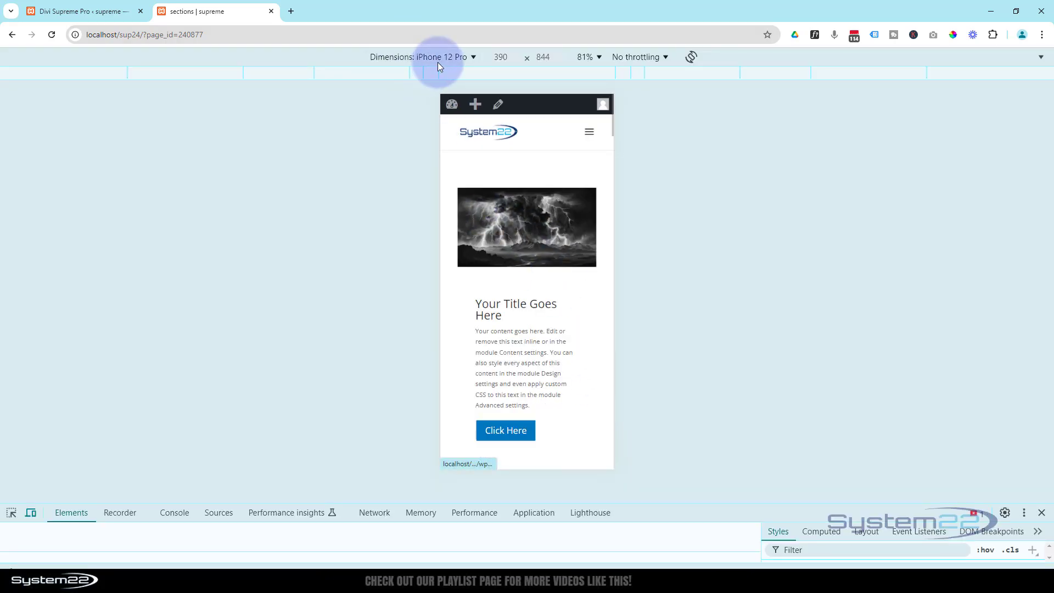
{"action": "left_click", "coordinate": [52, 34]}
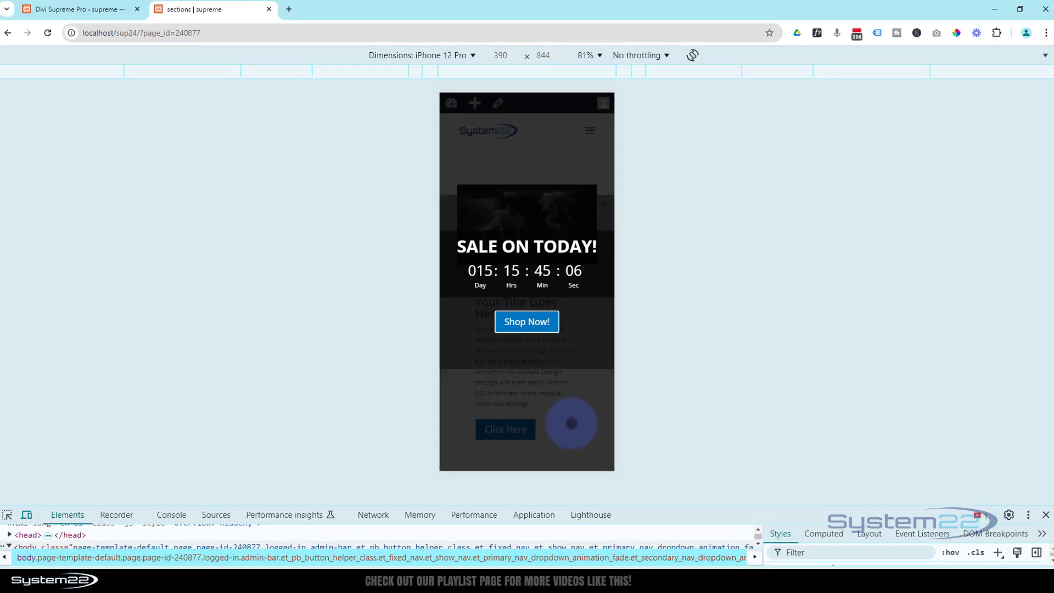
{"action": "left_click", "coordinate": [424, 57]}
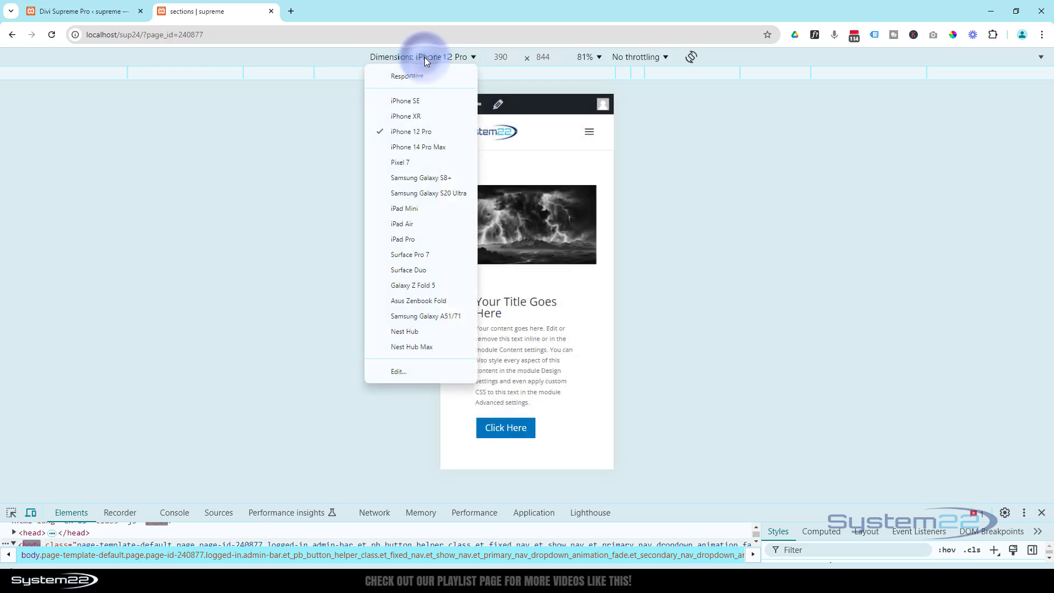
{"action": "left_click", "coordinate": [420, 223]}
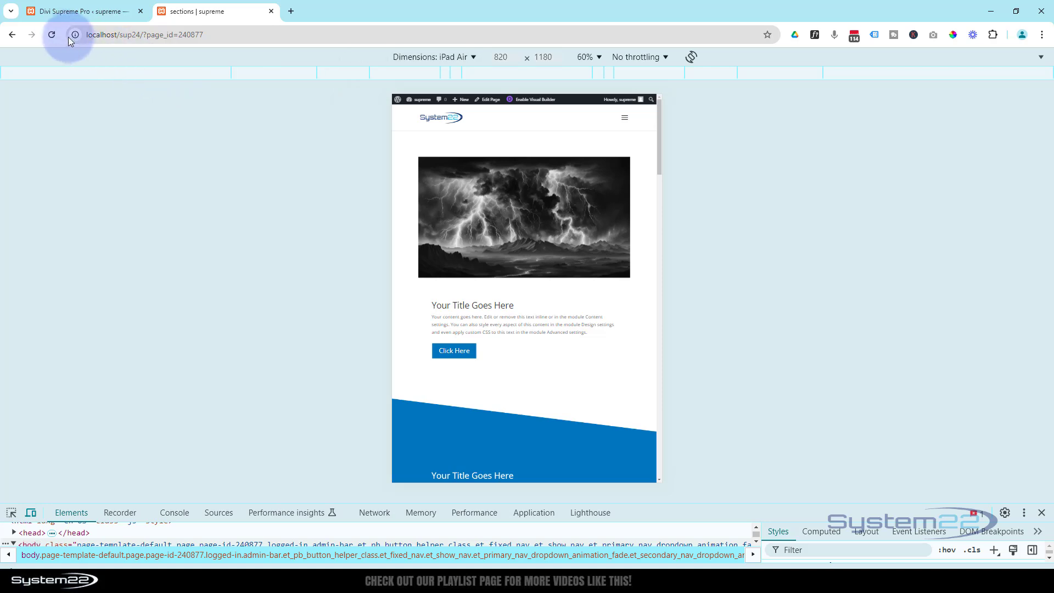
{"action": "left_click", "coordinate": [52, 35]}
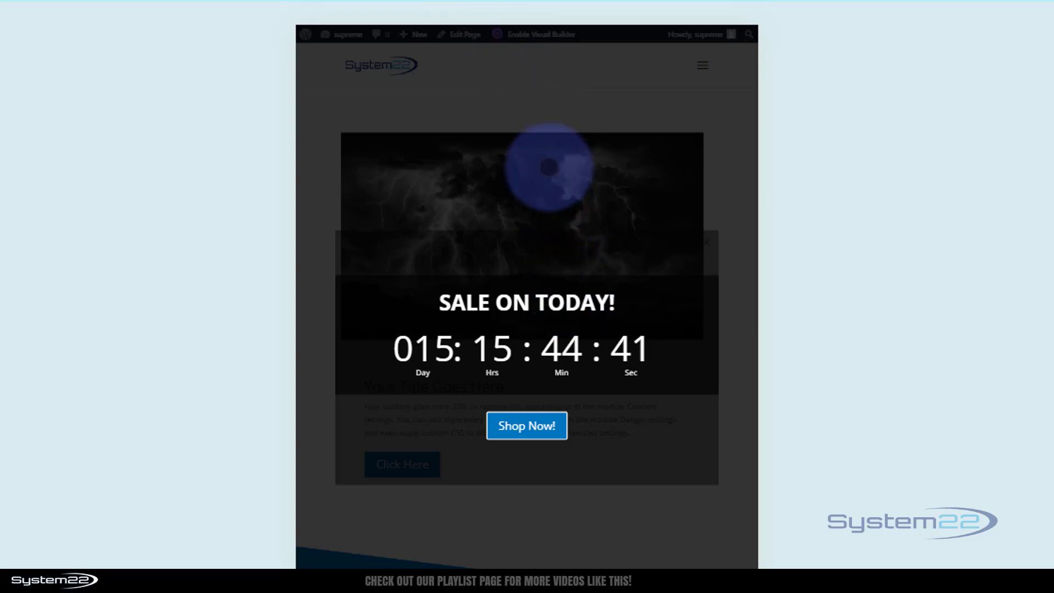
{"action": "left_click", "coordinate": [454, 59]}
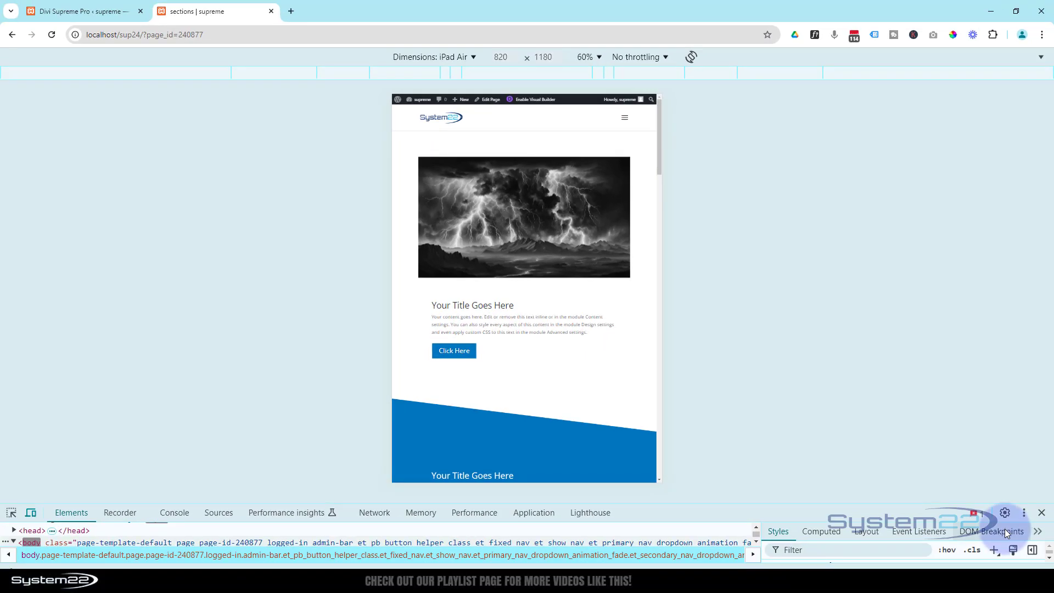
Close the developer tools and reload the page at desktop size to trigger the popup again
{"action": "left_click", "coordinate": [1041, 513]}
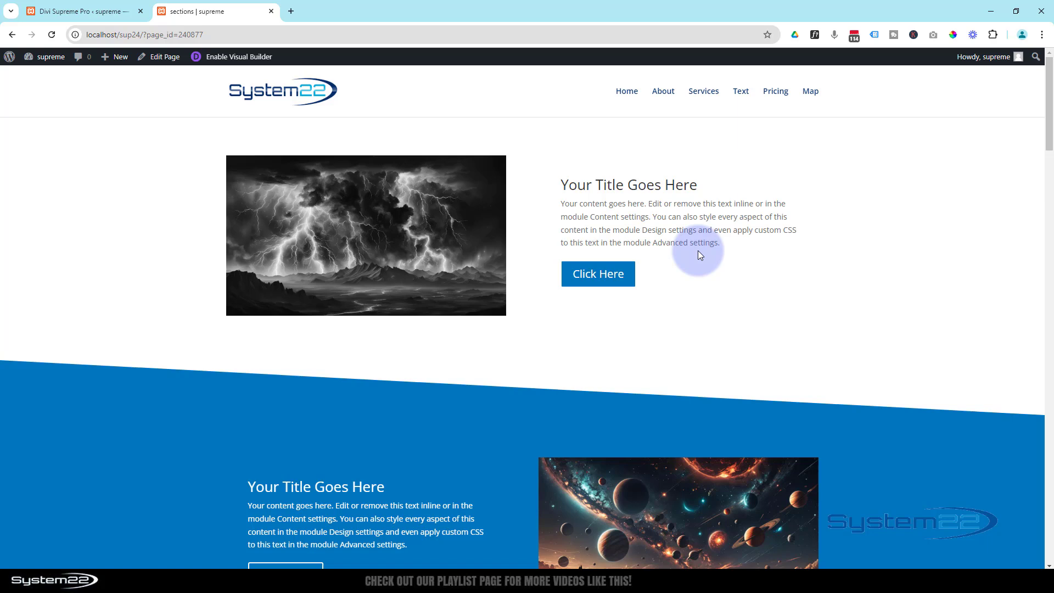
{"action": "left_click", "coordinate": [54, 35]}
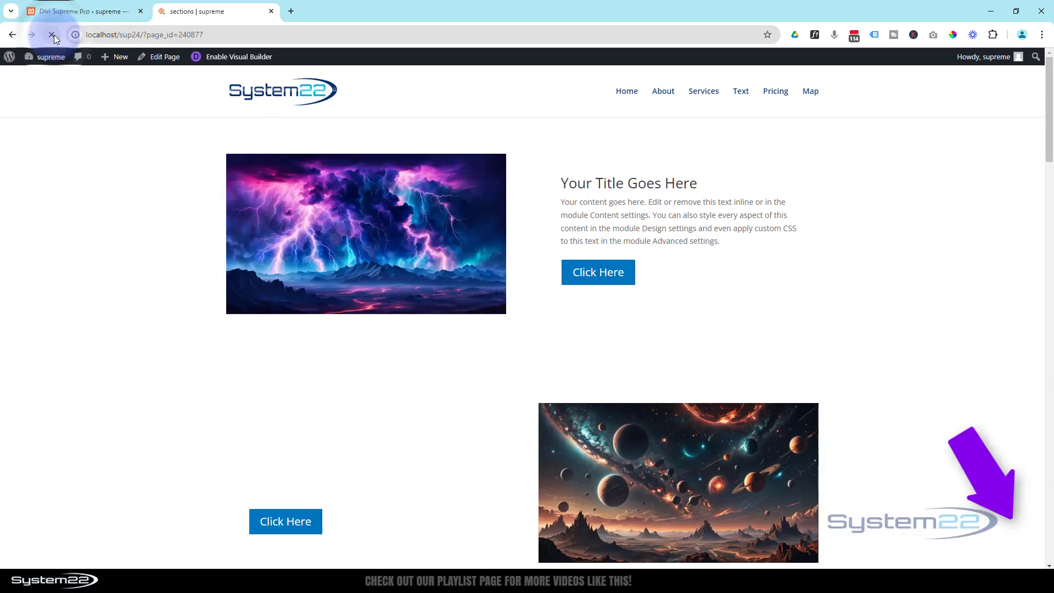